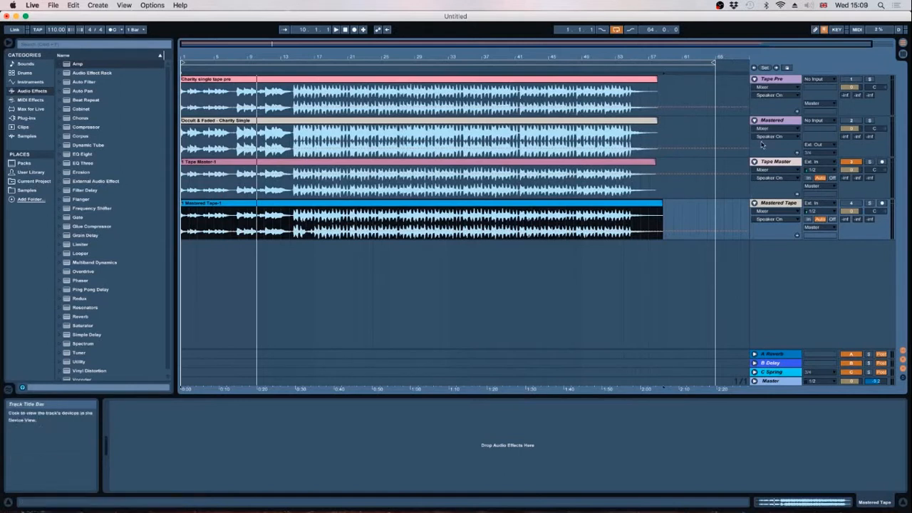
Select the Tape Master track and set the arrangement loop to start at bar 15 with a length of 18 bars.
click(772, 164)
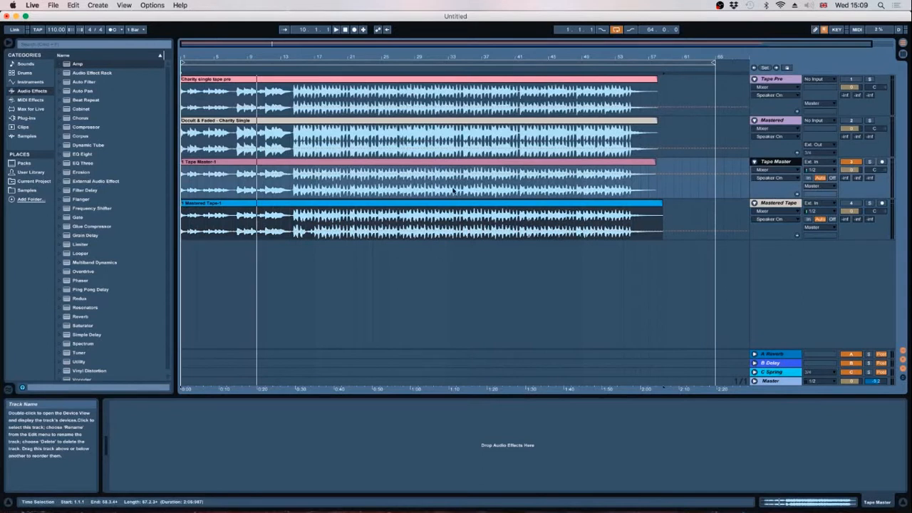
click(479, 219)
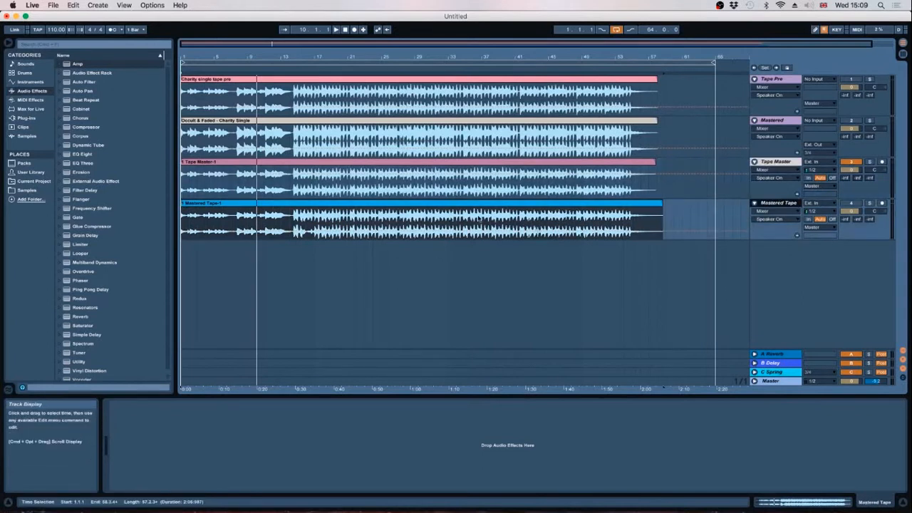
click(798, 163)
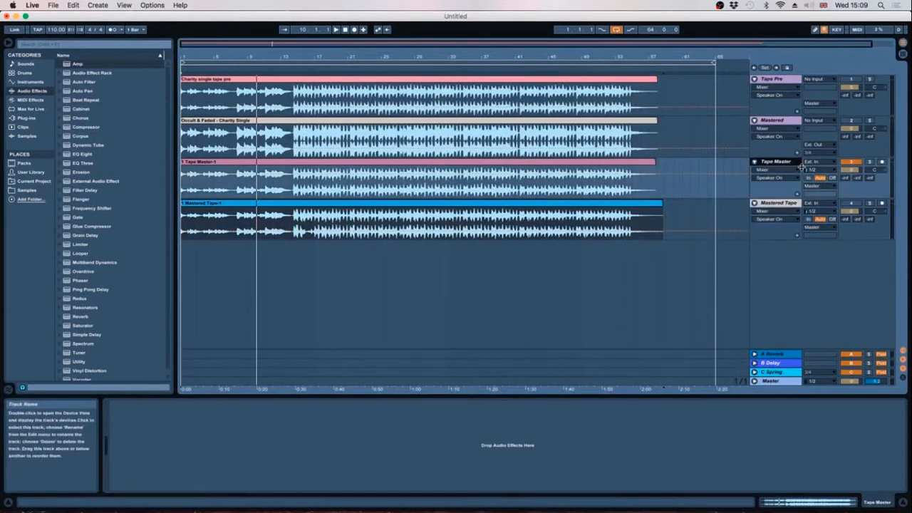
drag(182, 63, 274, 63)
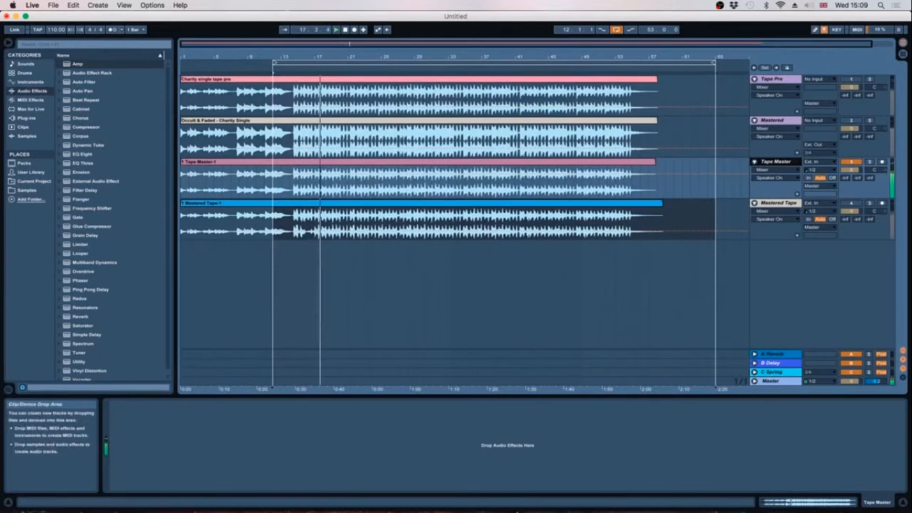
mouse_move(485, 510)
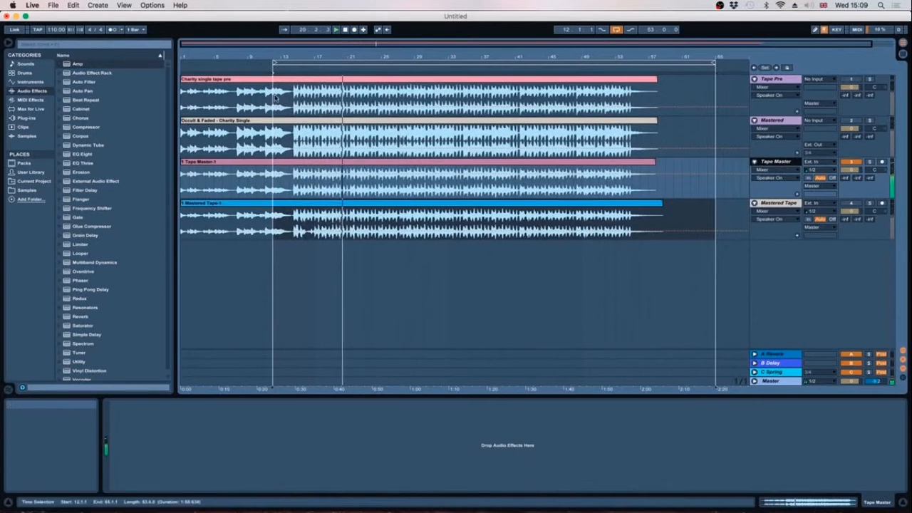
drag(274, 62, 300, 63)
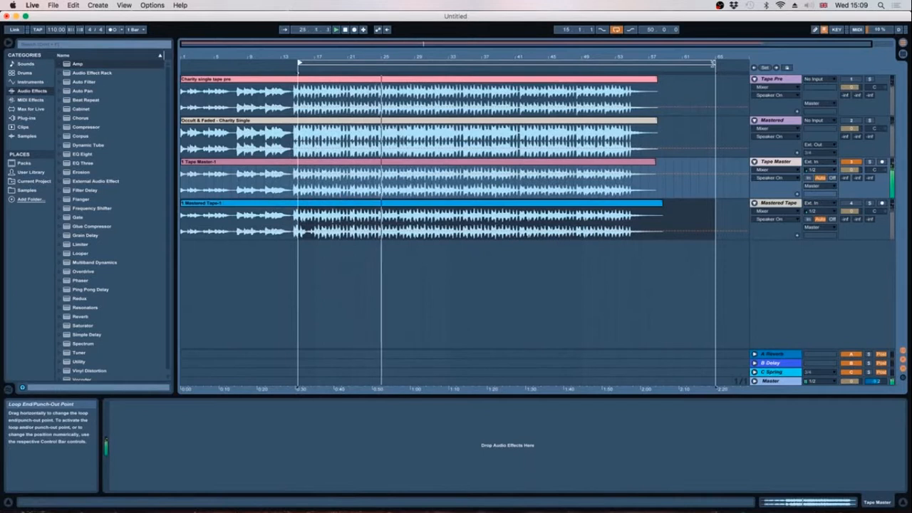
drag(713, 63, 447, 63)
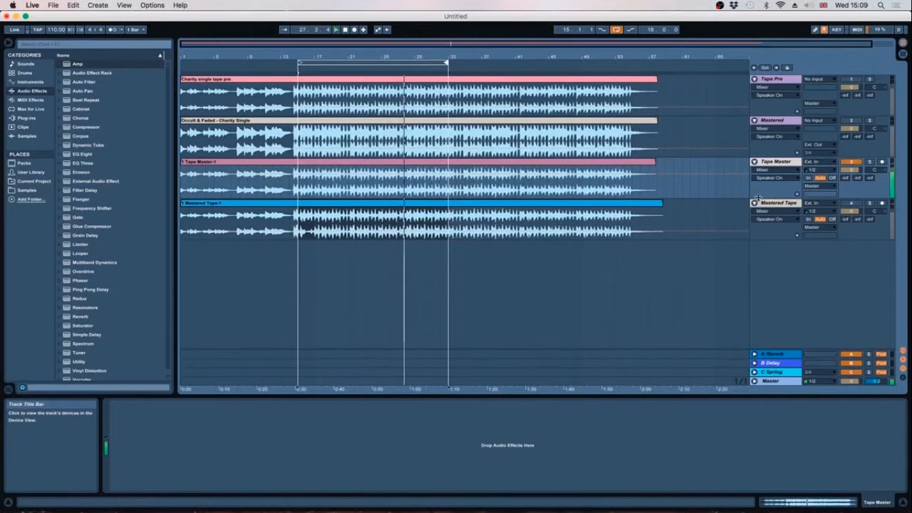
Increase the Tape Master track's height and add an EQ Eight followed by a Compressor to it.
drag(757, 200, 758, 211)
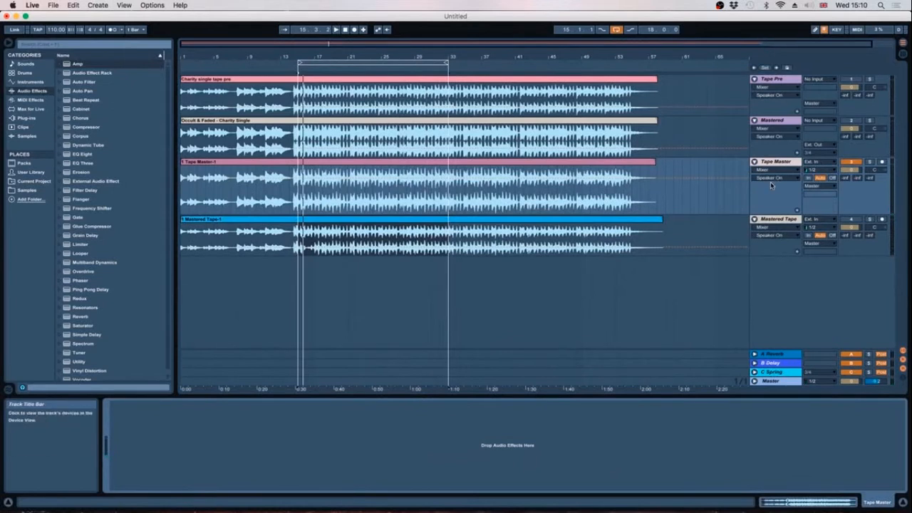
double_click(83, 155)
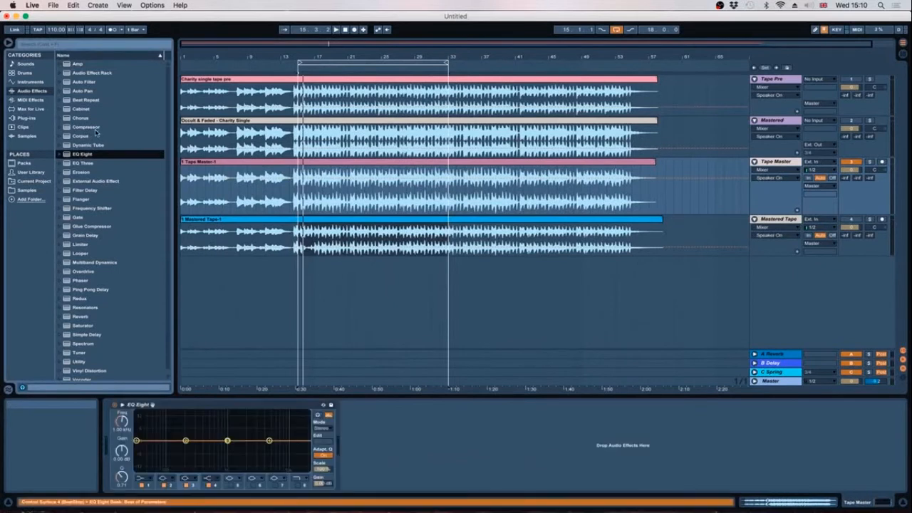
double_click(86, 127)
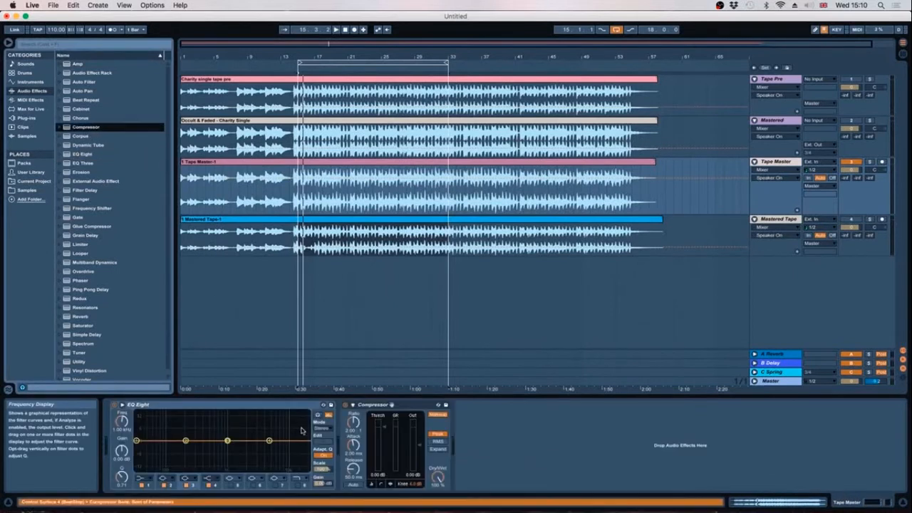
Expand the EQ Eight display and set its mode to M/S with the side channel selected for editing.
click(121, 405)
key(space)
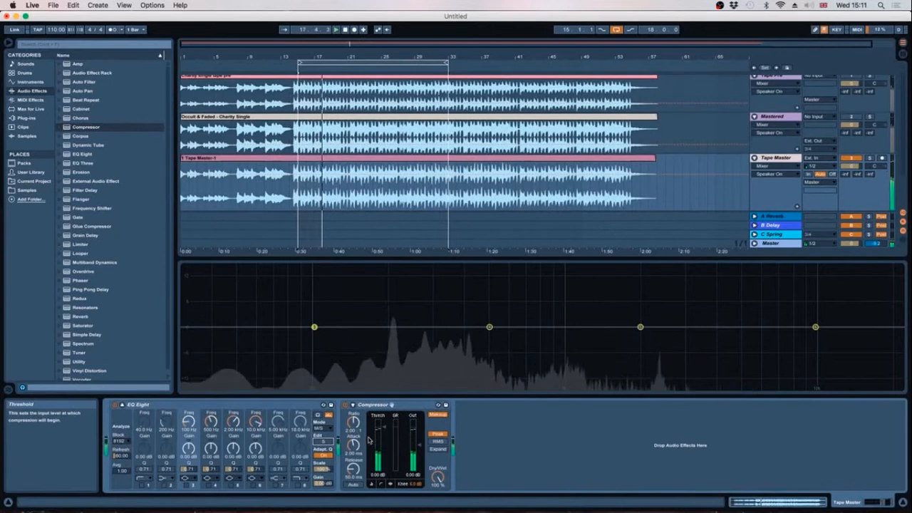
click(331, 431)
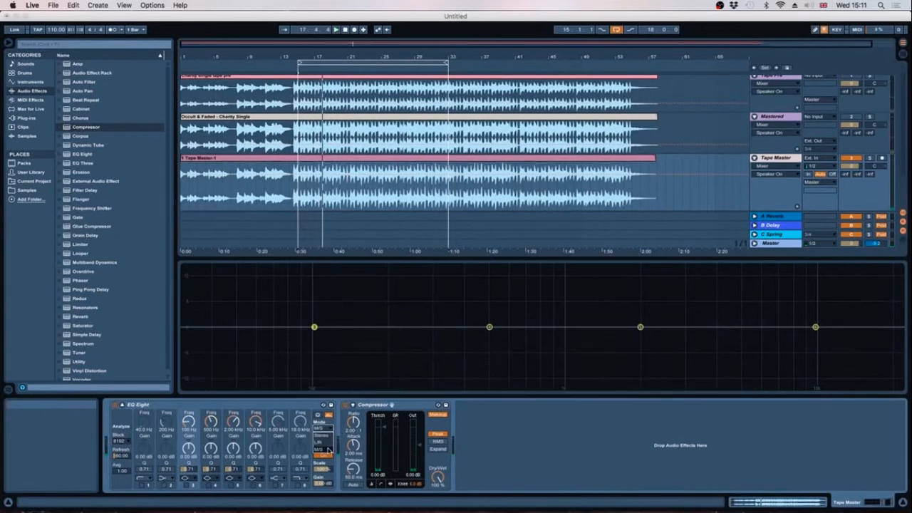
click(329, 450)
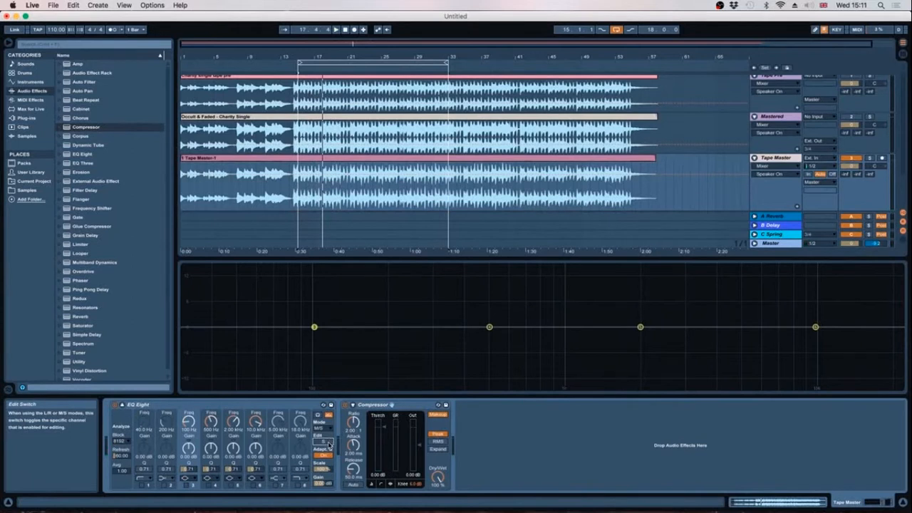
Shape the side channel during playback: low cut at about 418 Hz, slight boosts near 2.15 kHz and 6 kHz, bands 3 and 4 off.
key(space)
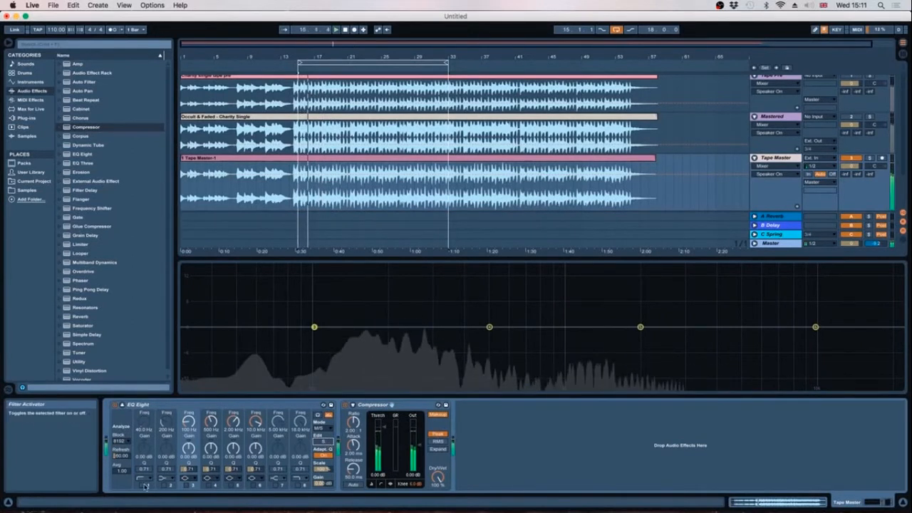
drag(145, 483, 141, 422)
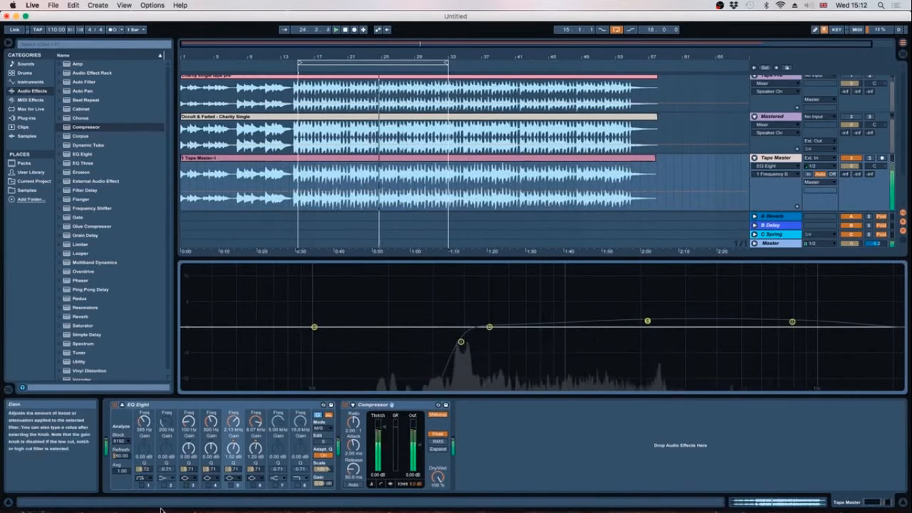
click(191, 485)
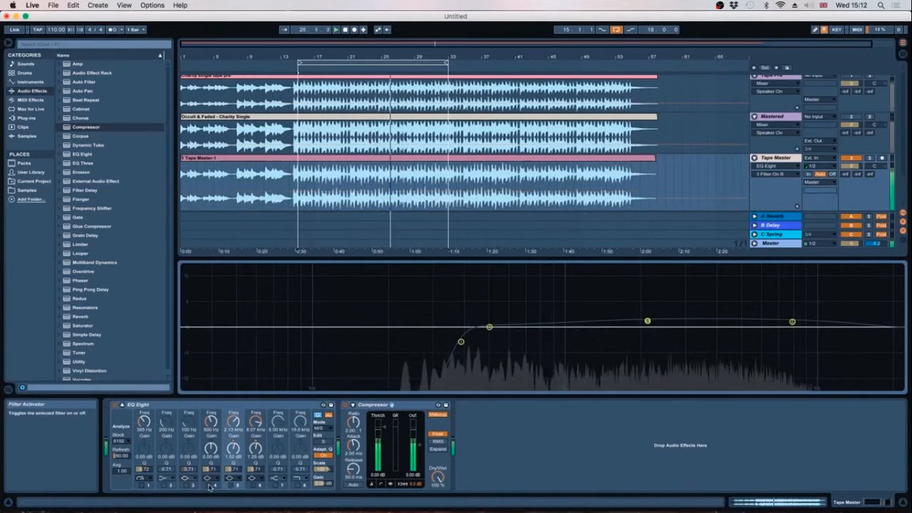
click(209, 486)
drag(461, 343, 470, 344)
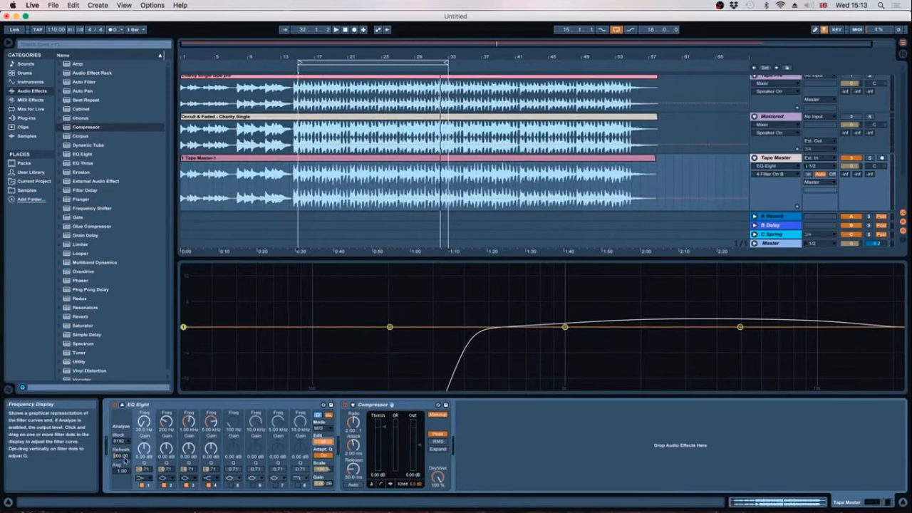
On the mid channel, boost band 1 by 2.70 dB at 47.6 Hz and set a narrow, slight band 2 cut at about 133 Hz.
key(space)
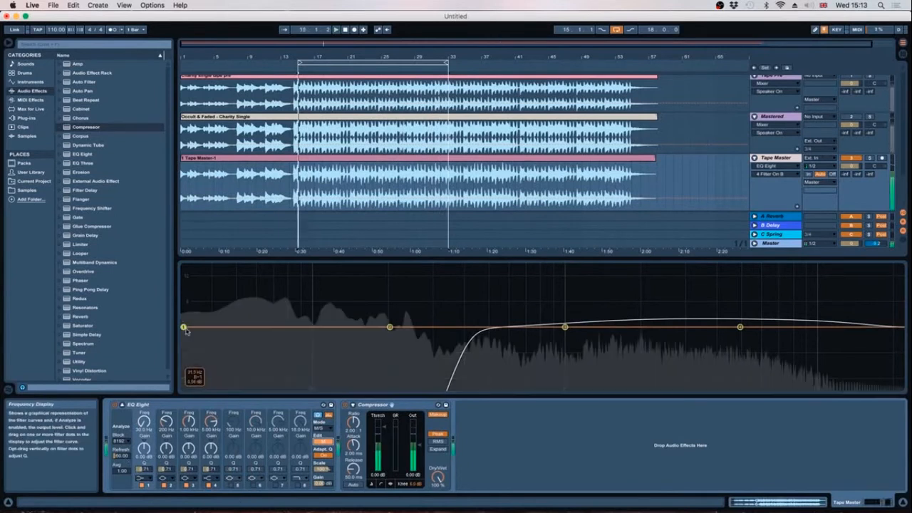
drag(183, 327, 233, 316)
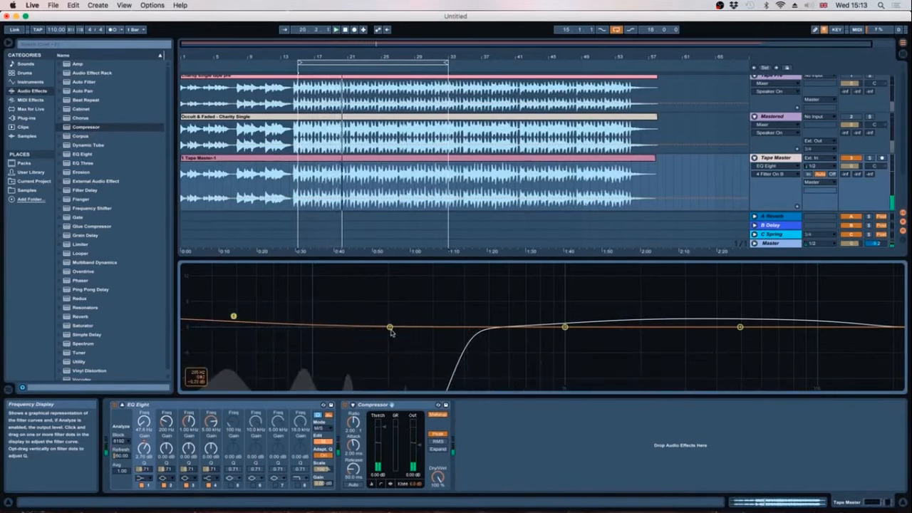
drag(391, 328, 385, 326)
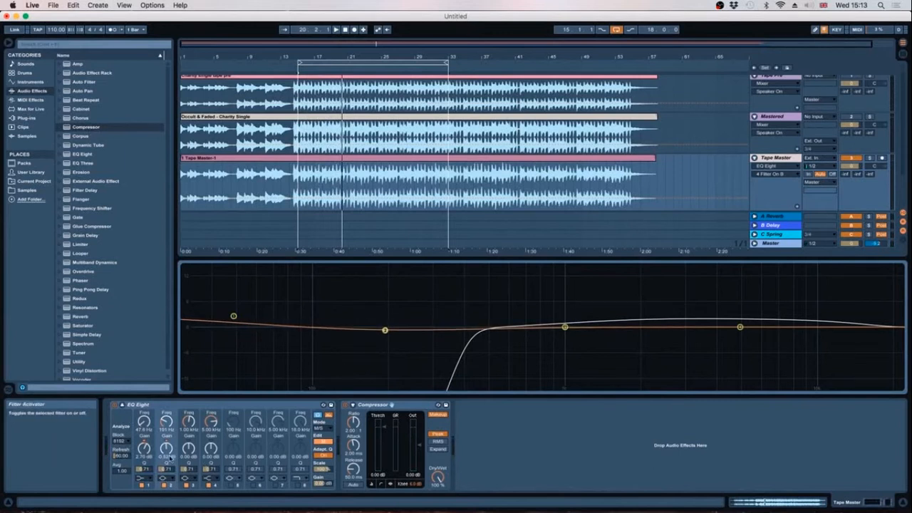
click(178, 404)
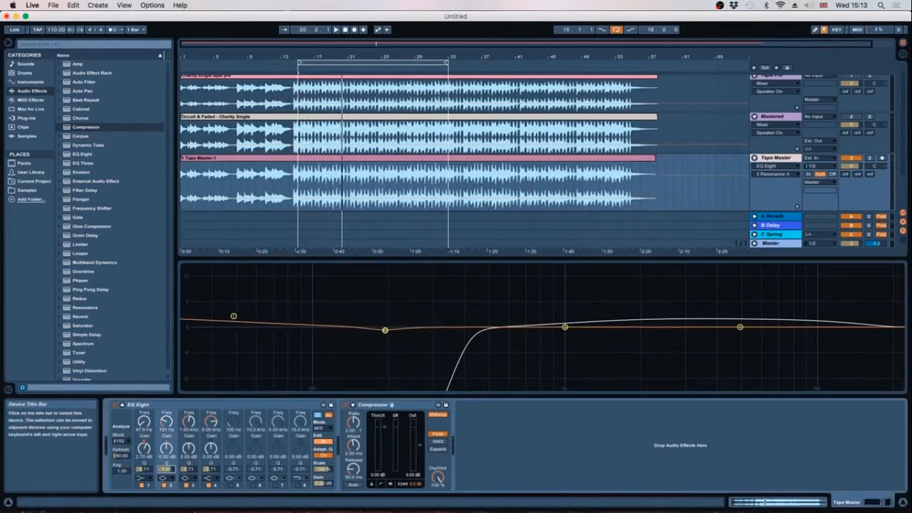
drag(385, 330, 350, 327)
key(space)
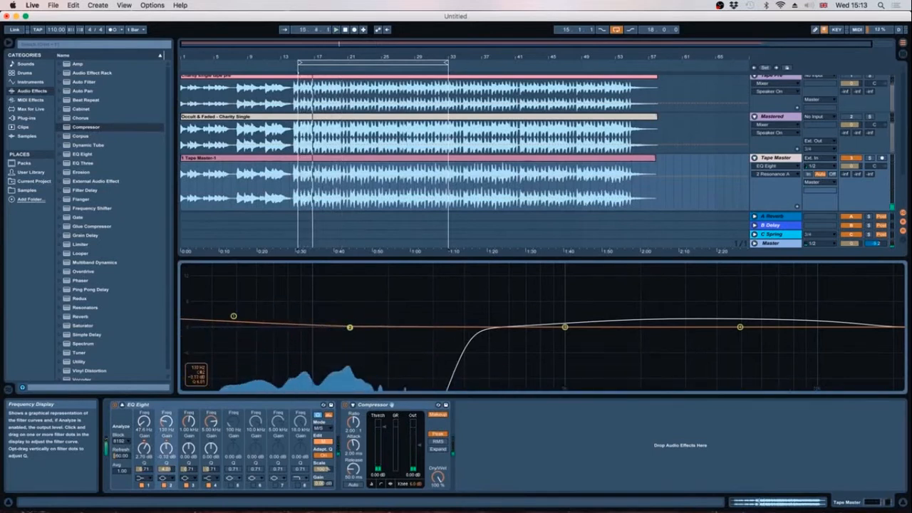
drag(350, 328, 350, 328)
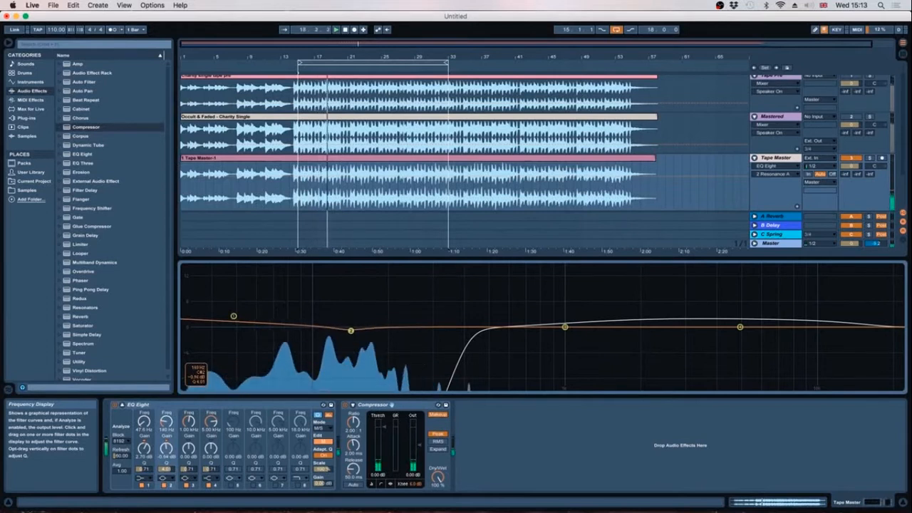
drag(349, 329, 344, 329)
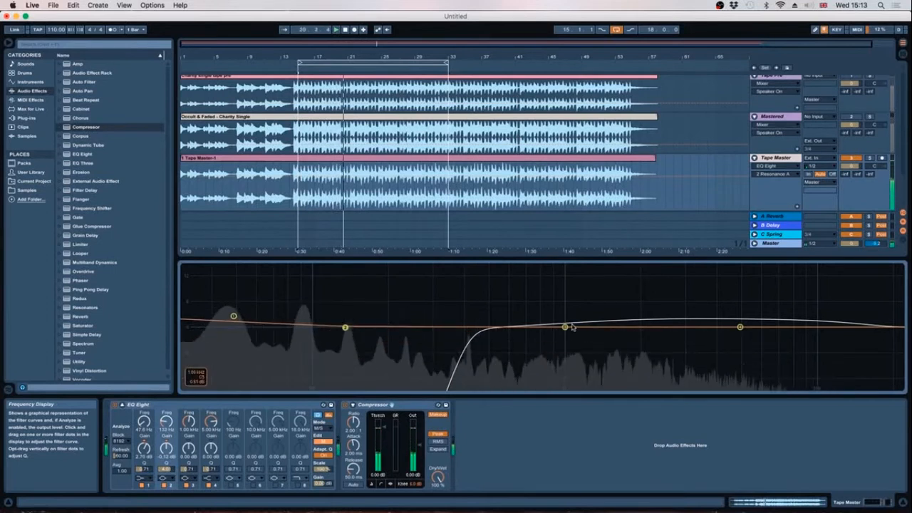
Boost the mid channel's band 3 gently at about 740 Hz and narrow band 4 by raising its Q.
drag(564, 327, 552, 322)
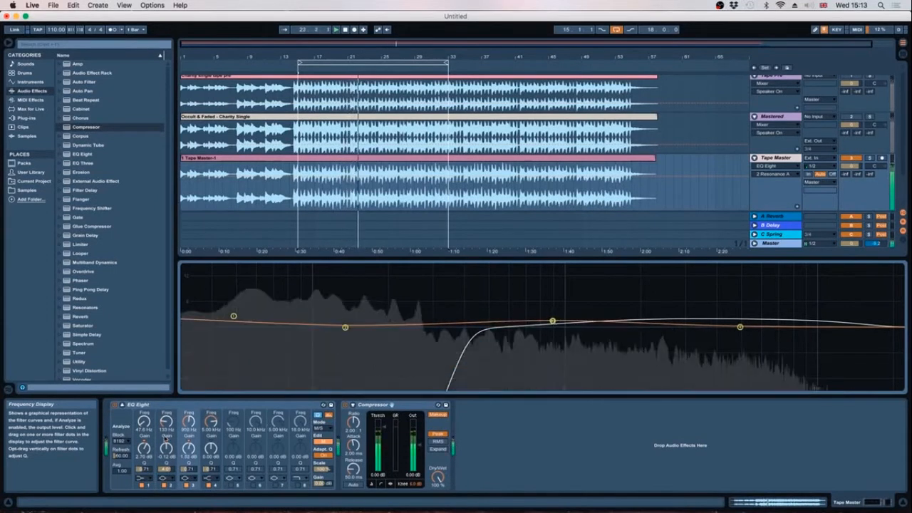
click(212, 470)
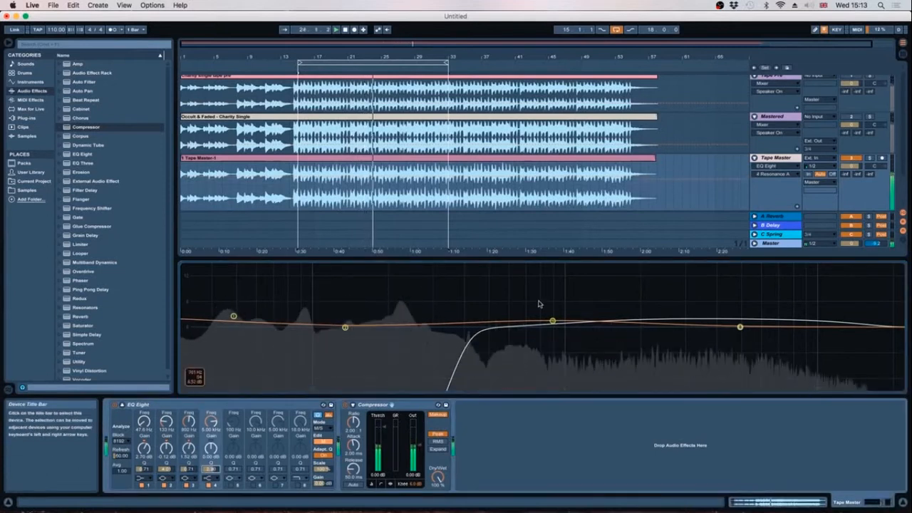
drag(552, 324, 500, 319)
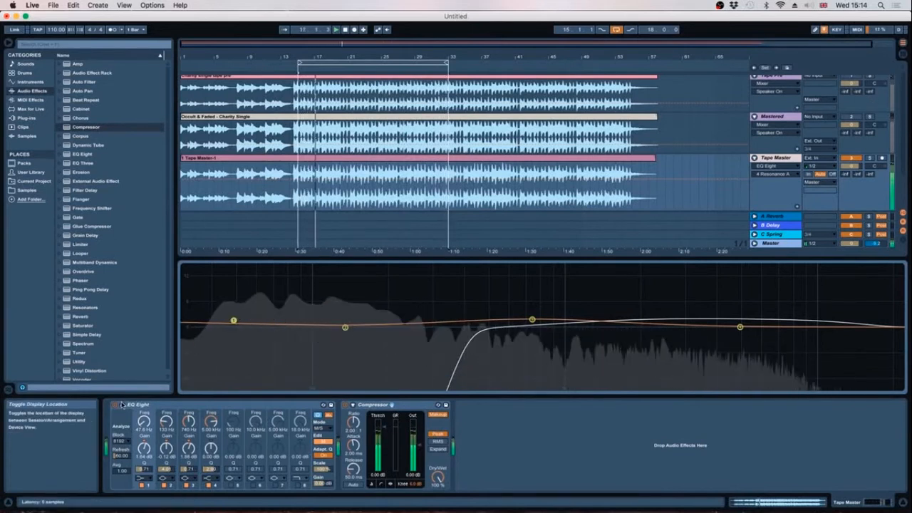
Enable band 8 on the mid channel as a steep high-cut filter and raise its cutoff toward the top of the spectrum.
click(304, 486)
click(297, 477)
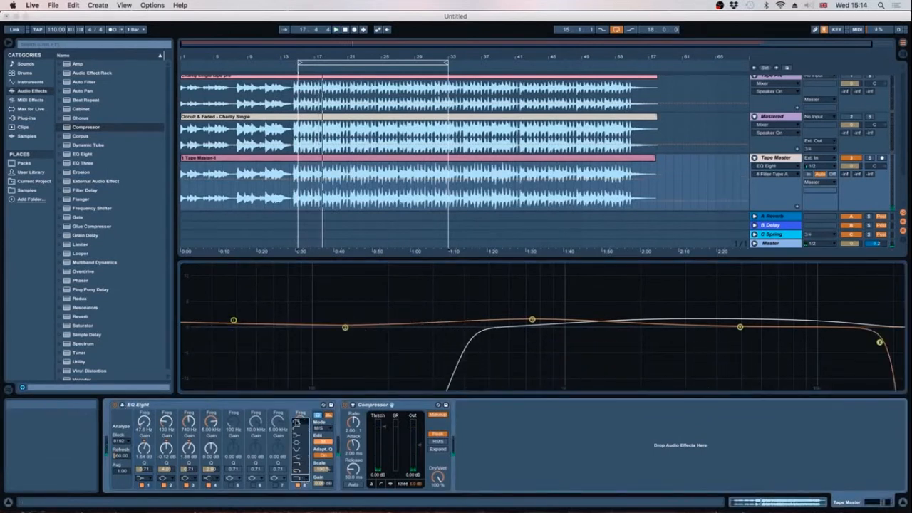
click(298, 473)
mouse_move(880, 344)
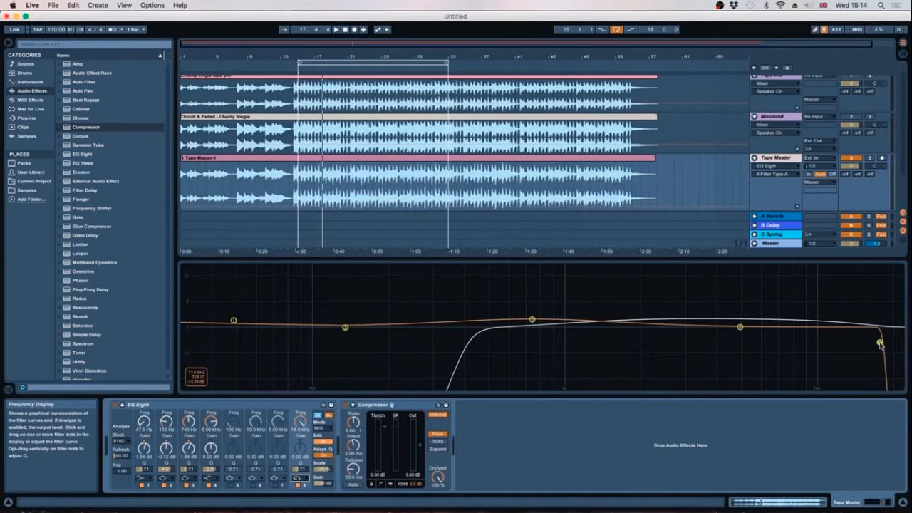
mouse_move(881, 344)
mouse_down()
mouse_move(780, 345)
mouse_move(891, 338)
mouse_up()
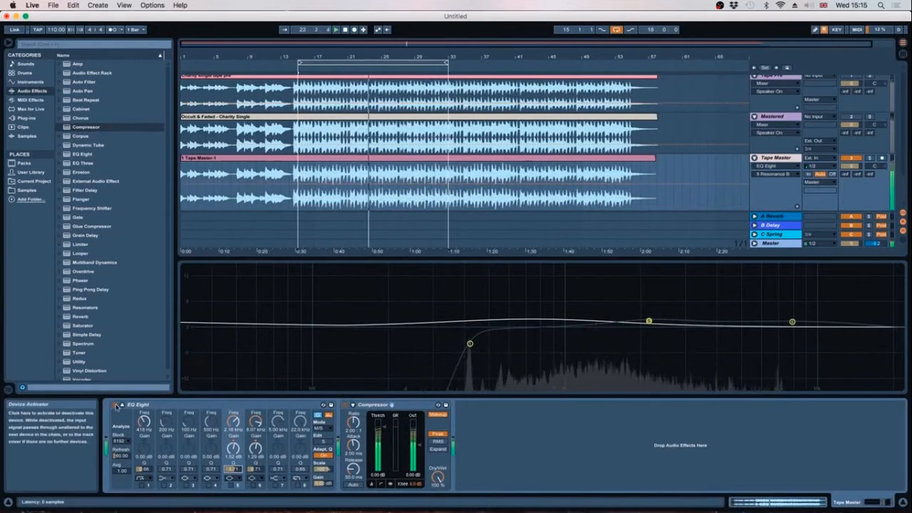
Bypass and re-enable the EQ Eight during playback to compare the processed and unprocessed sound.
click(116, 406)
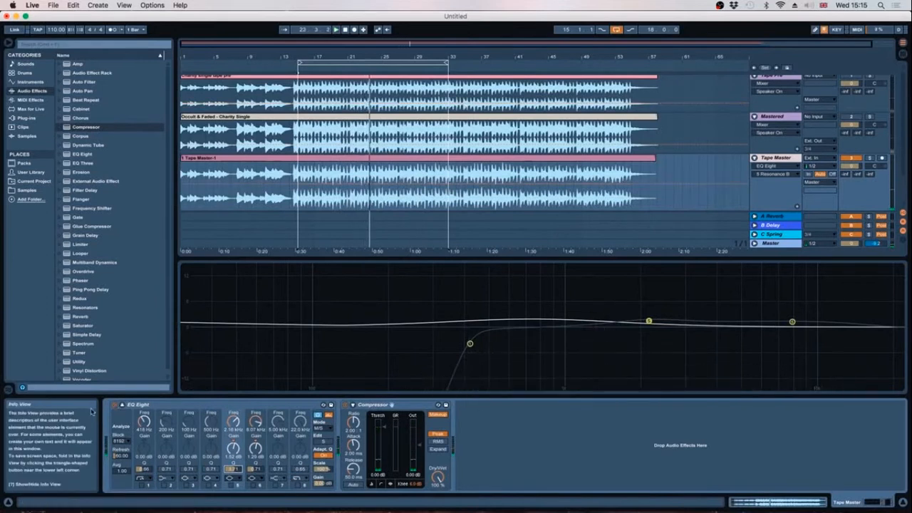
click(114, 406)
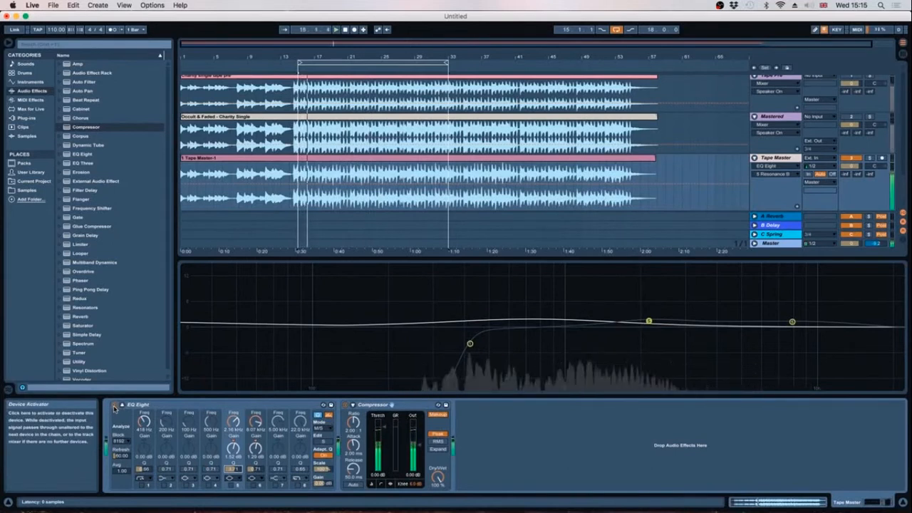
click(114, 406)
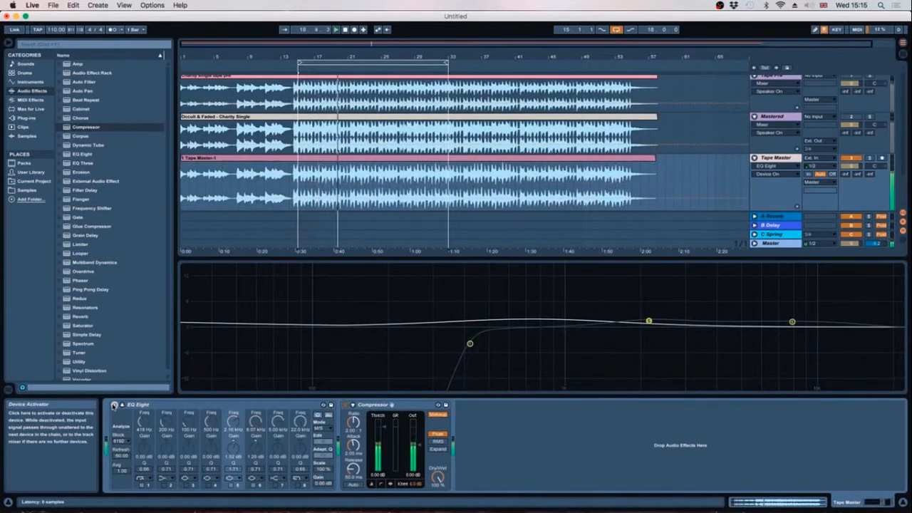
click(114, 406)
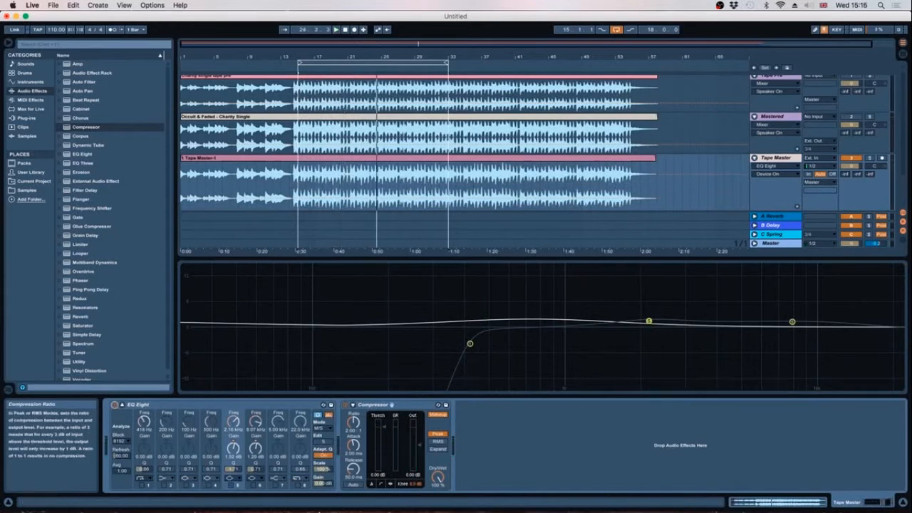
Turn off the Compressor's makeup gain and lower its threshold to about -4.8 dB while the loop plays.
click(436, 415)
key(space)
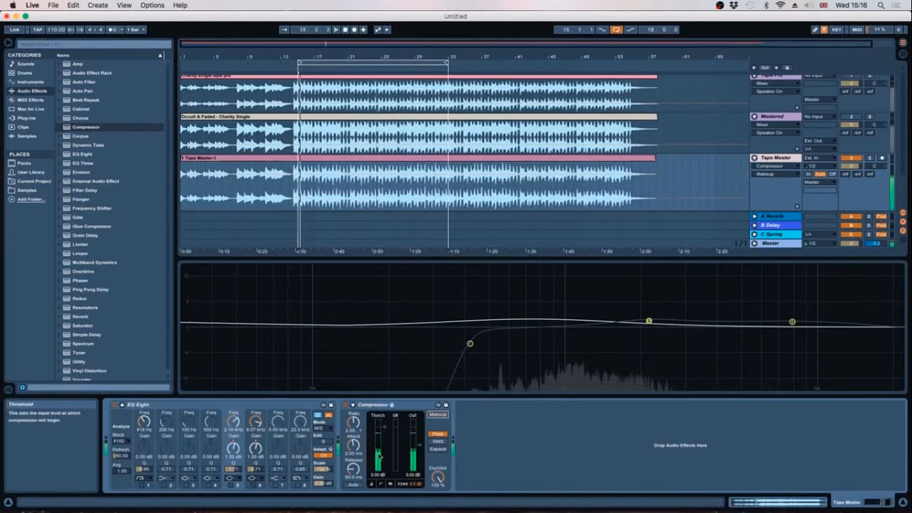
drag(385, 424, 386, 434)
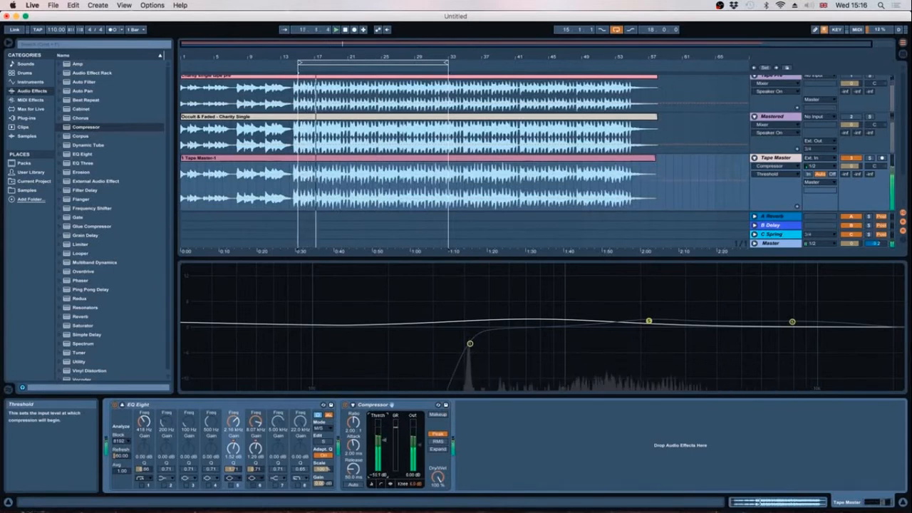
drag(385, 450, 386, 433)
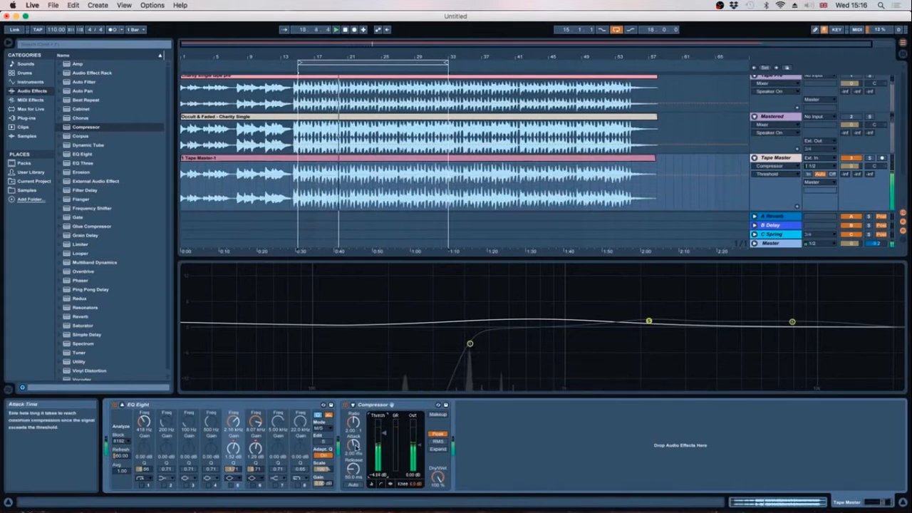
Lengthen the Compressor's attack time to 64.5 ms on the Tape Master track.
drag(354, 446, 354, 434)
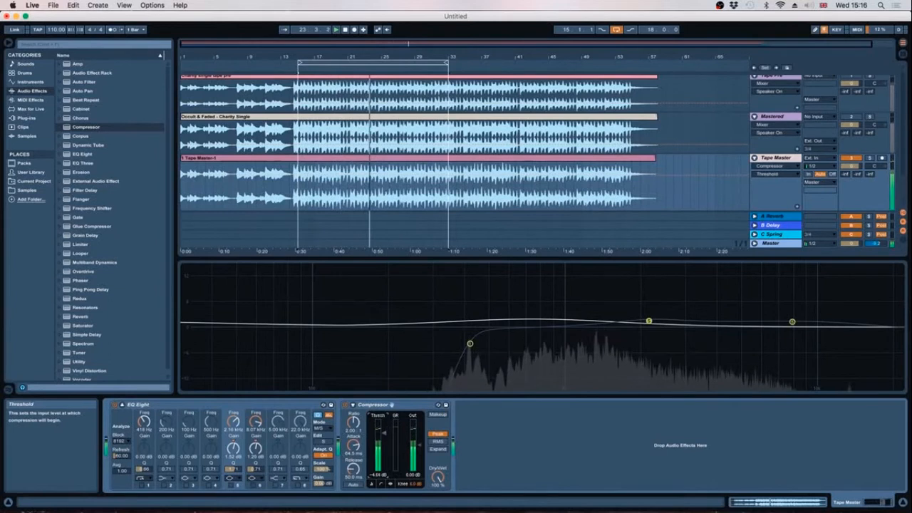
click(381, 432)
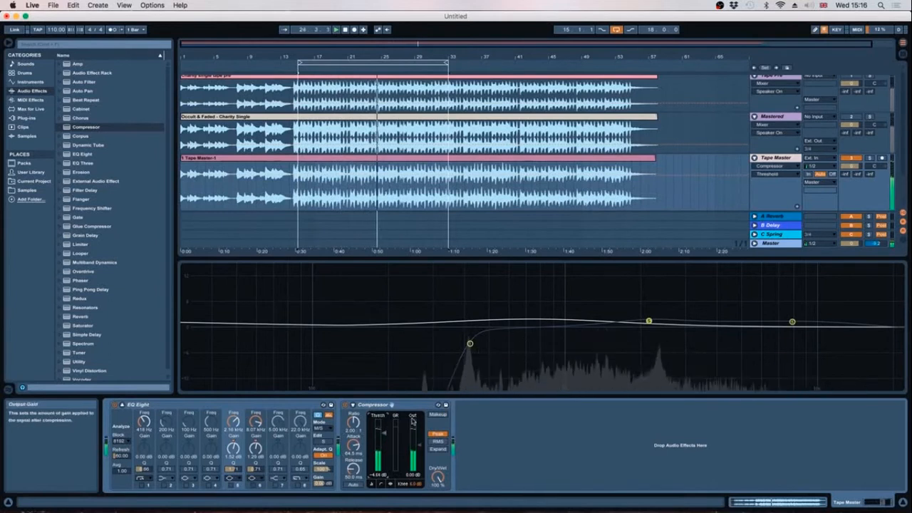
click(773, 174)
click(762, 188)
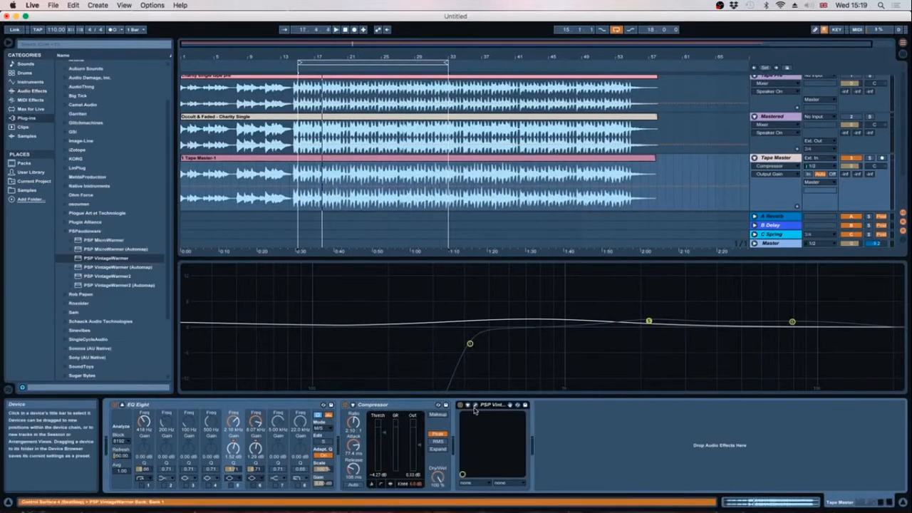
Open the PSP VintageWarmer's interface on Tape Master, place it over the arrangement and play the looped section through it.
click(475, 405)
drag(489, 90, 543, 134)
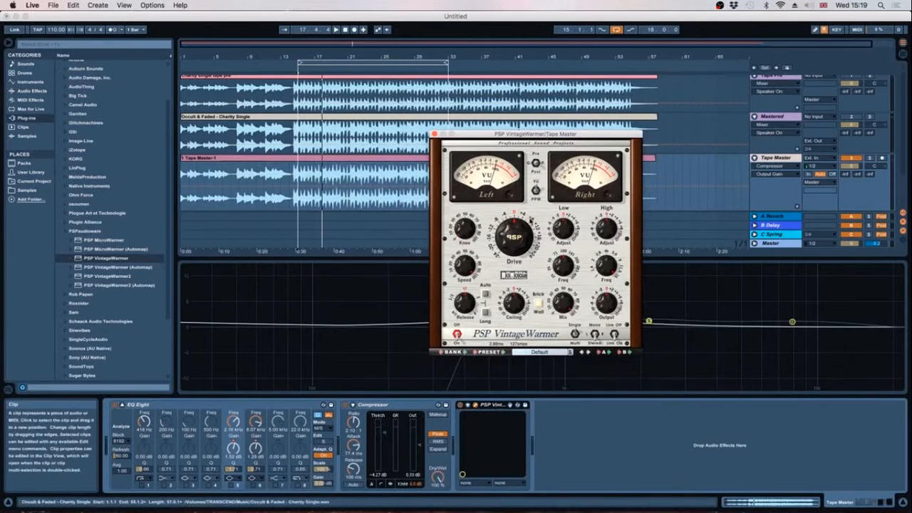
key(space)
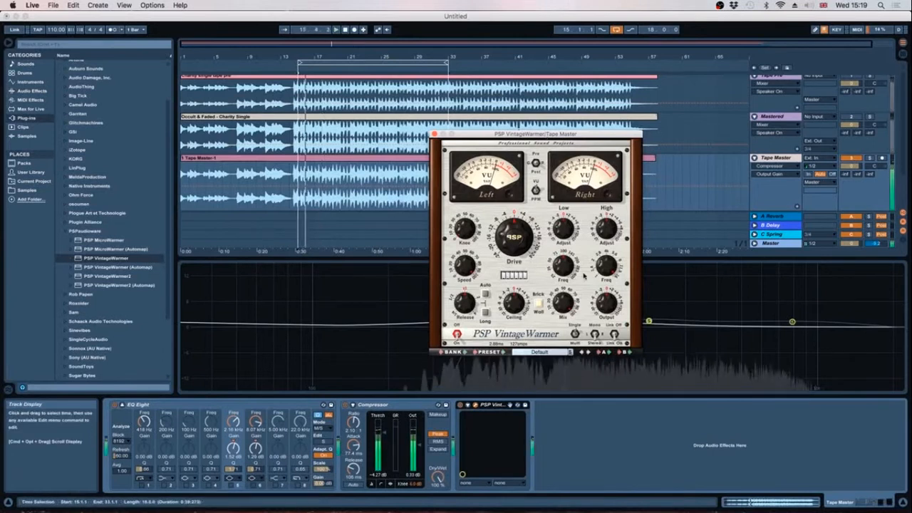
scroll(358, 224, down, 2)
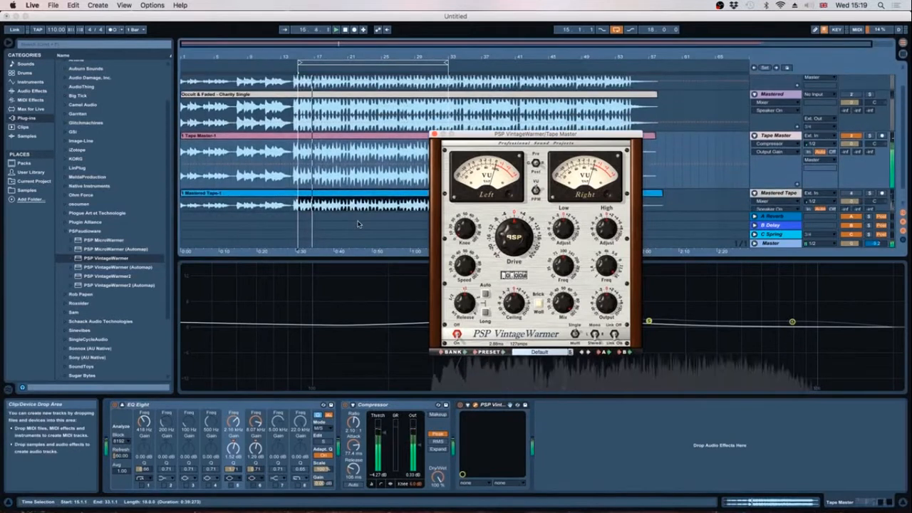
scroll(358, 223, up, 1)
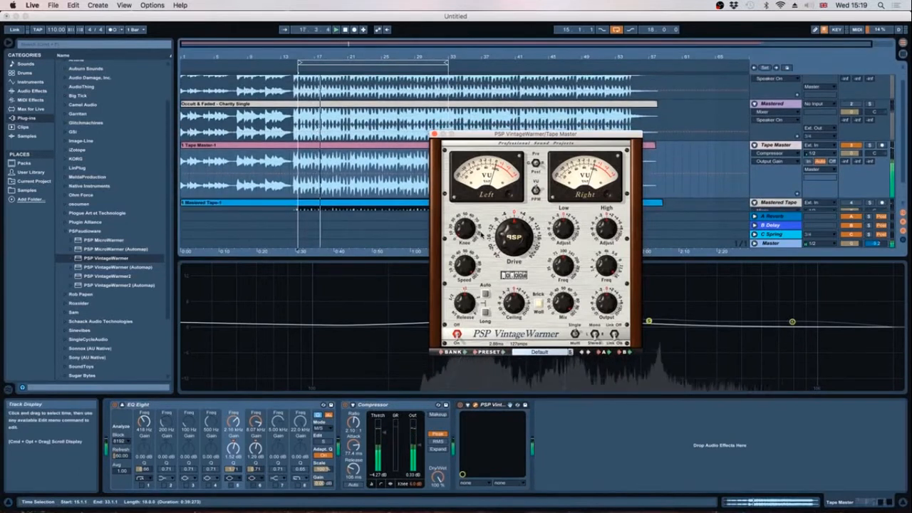
Raise VintageWarmer's Drive slightly and add a gentle boost with its High Adjust control.
click(463, 226)
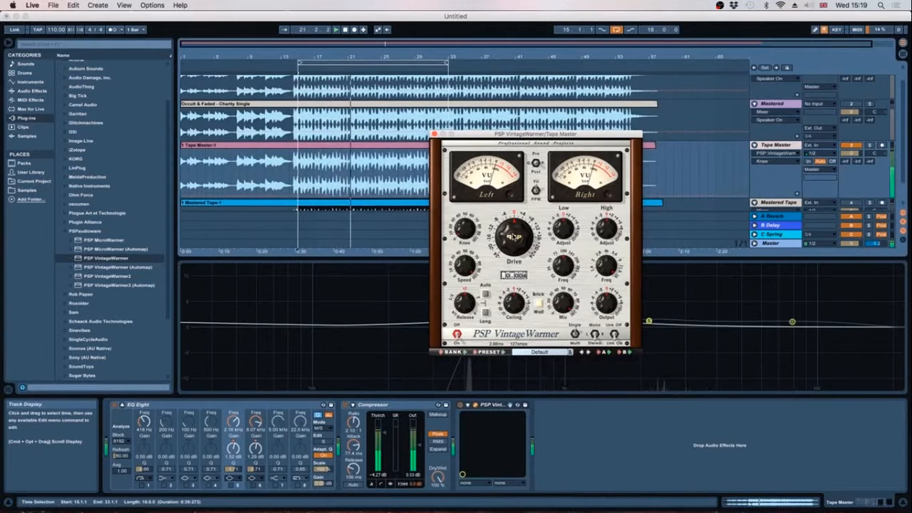
mouse_move(515, 237)
mouse_down()
mouse_move(520, 215)
mouse_move(512, 226)
mouse_up()
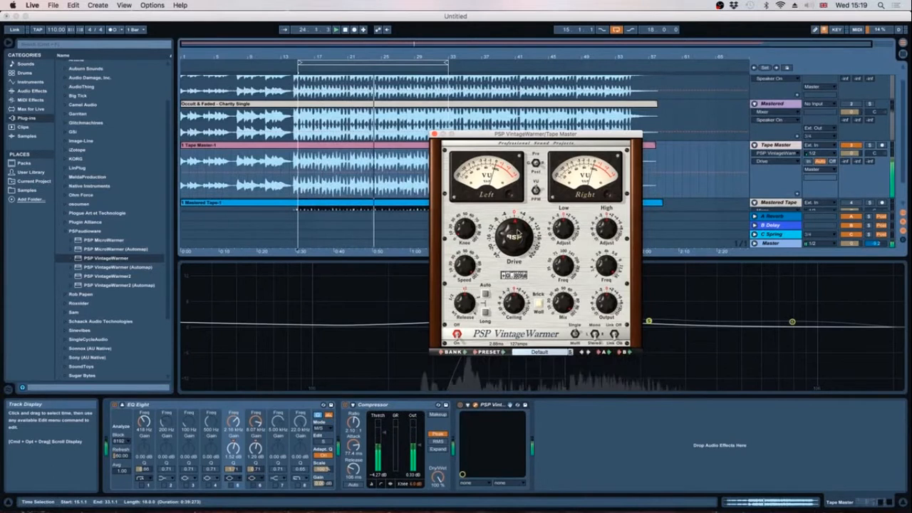
drag(606, 230, 609, 265)
click(609, 266)
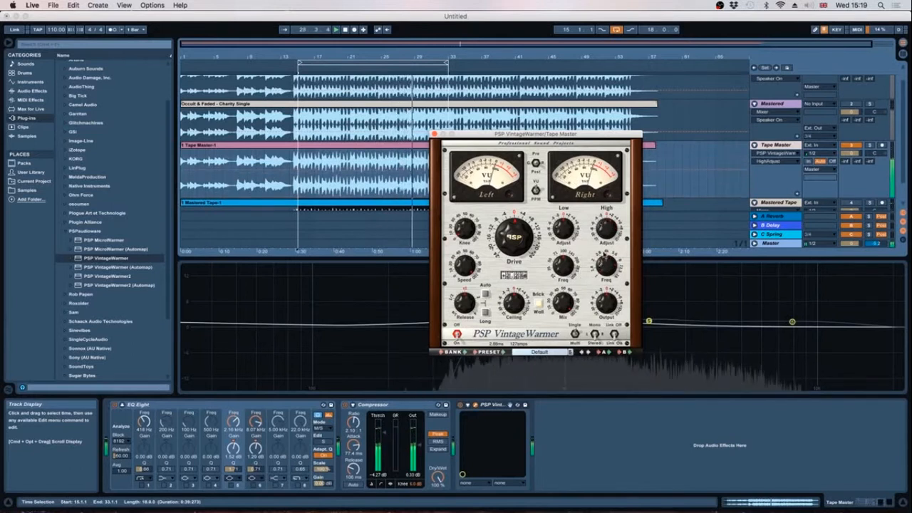
click(605, 266)
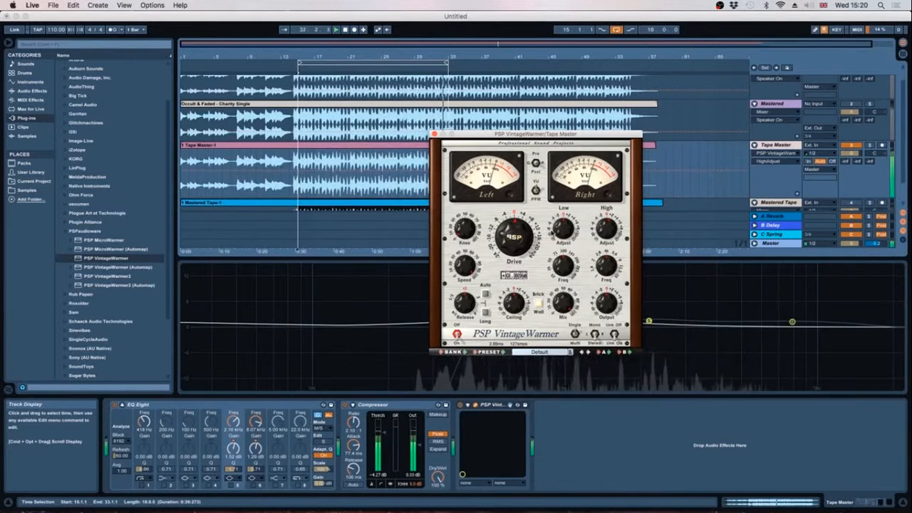
Set VintageWarmer's Low Adjust boost and tune the low band's frequency by ear during playback.
click(563, 269)
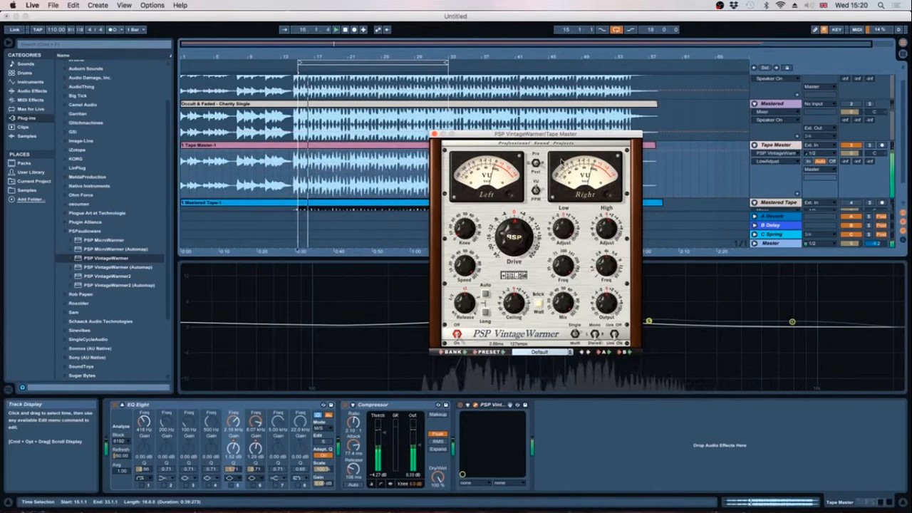
click(561, 262)
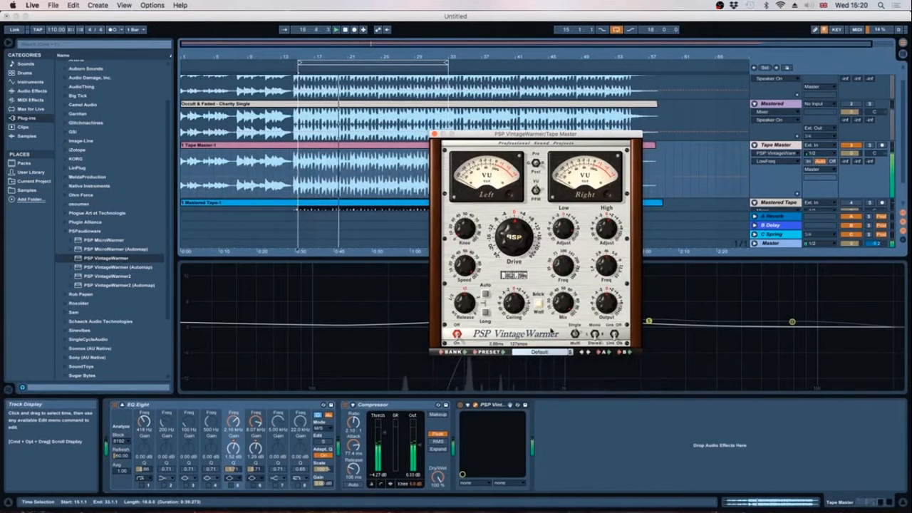
mouse_move(556, 311)
mouse_move(563, 265)
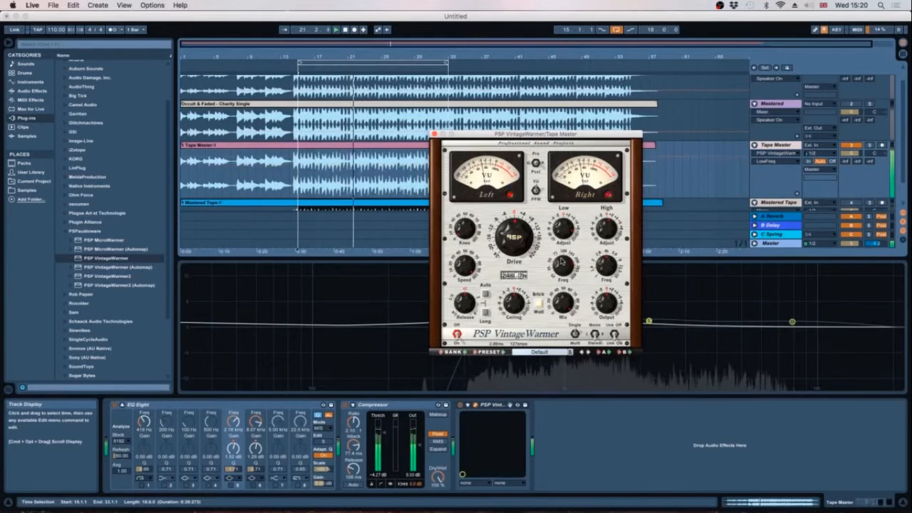
mouse_move(571, 231)
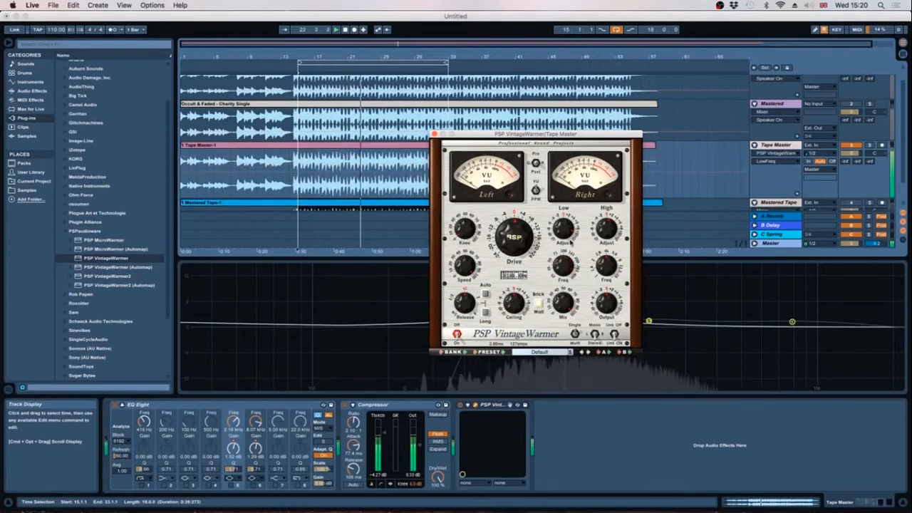
drag(572, 231, 560, 274)
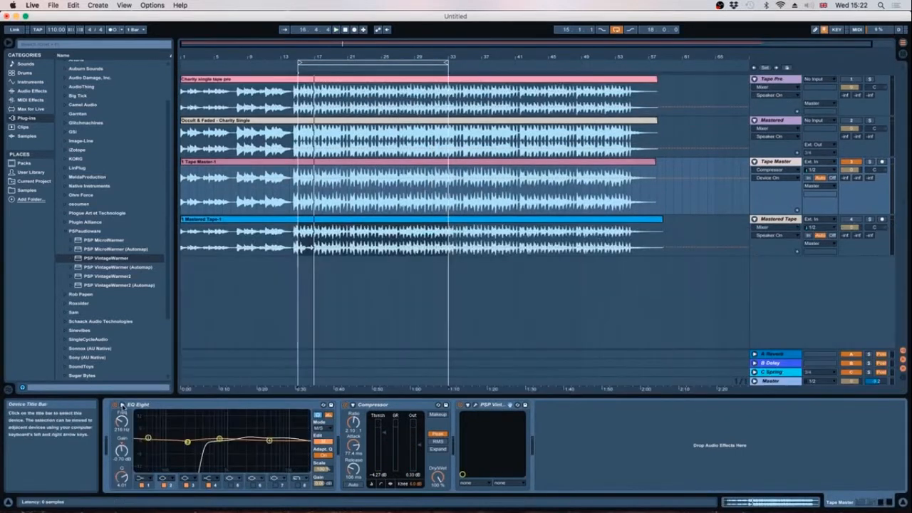
Enlarge the Mastered Tape track and make it the audible, selected track in place of Tape Master.
click(121, 406)
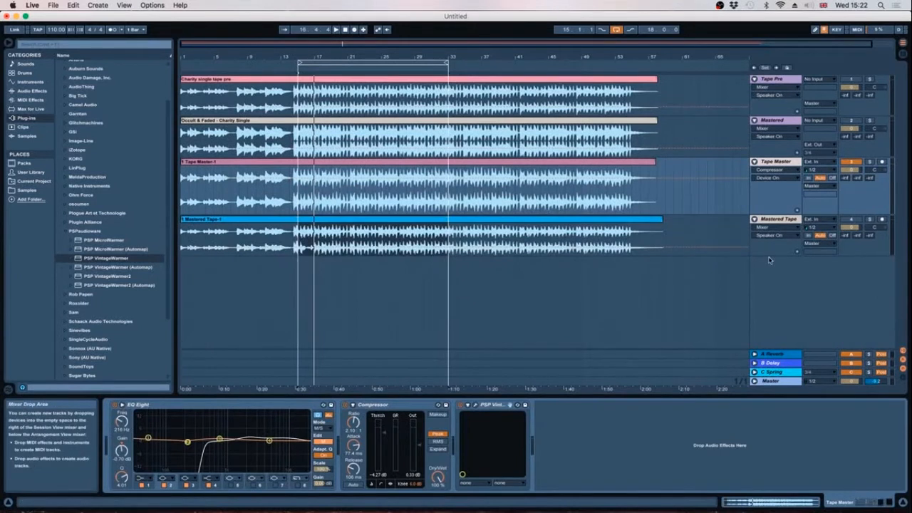
drag(768, 267, 767, 277)
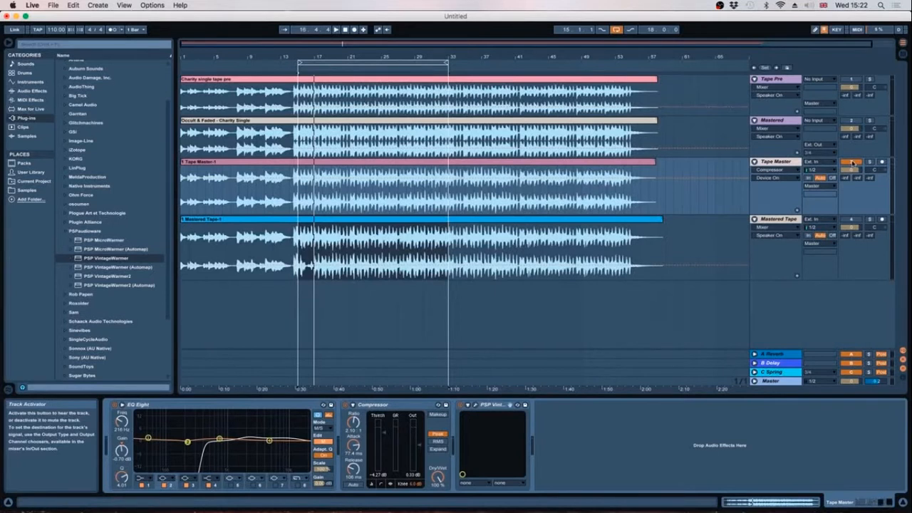
click(778, 220)
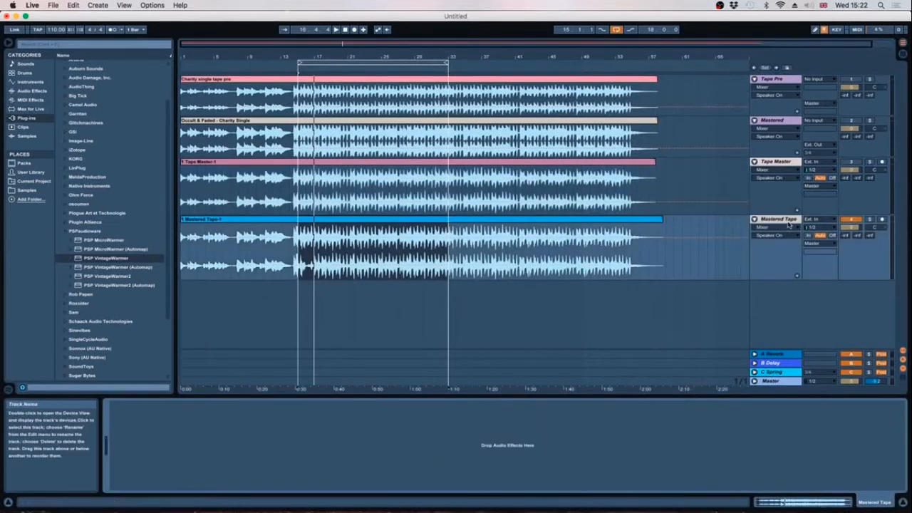
Move the loop start to bar 18 and lower the Mastered Tape clip's gain to -0.71 dB.
click(350, 300)
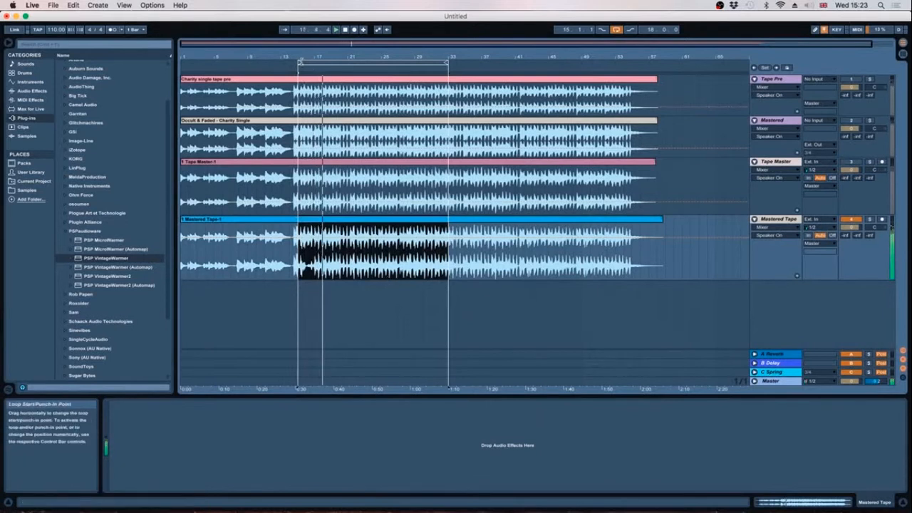
drag(299, 63, 324, 63)
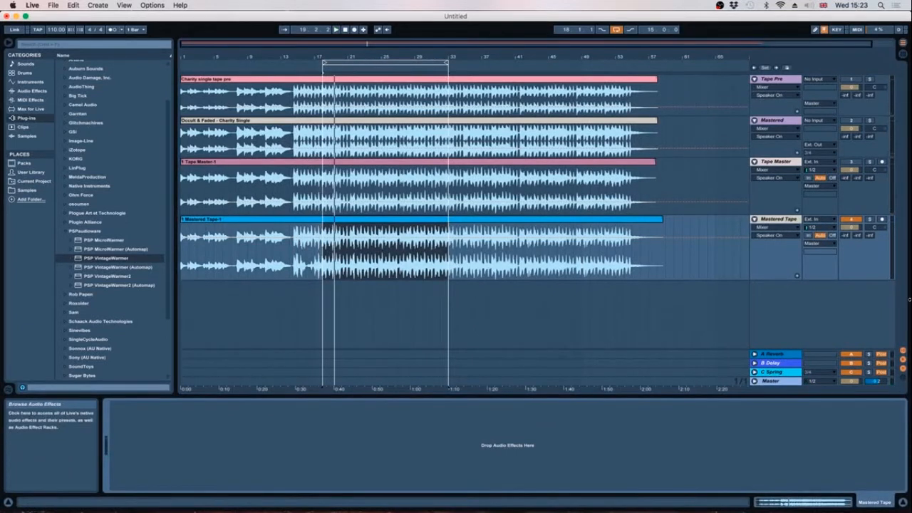
double_click(424, 225)
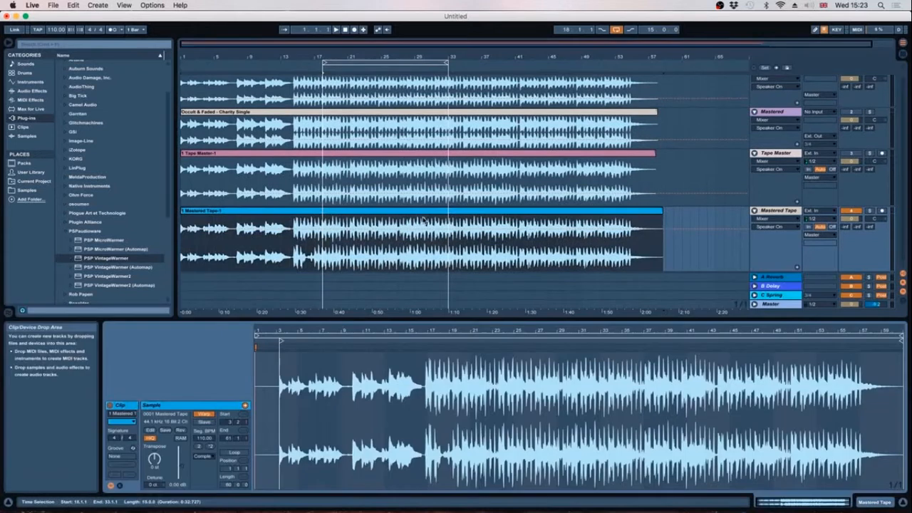
drag(183, 466, 183, 470)
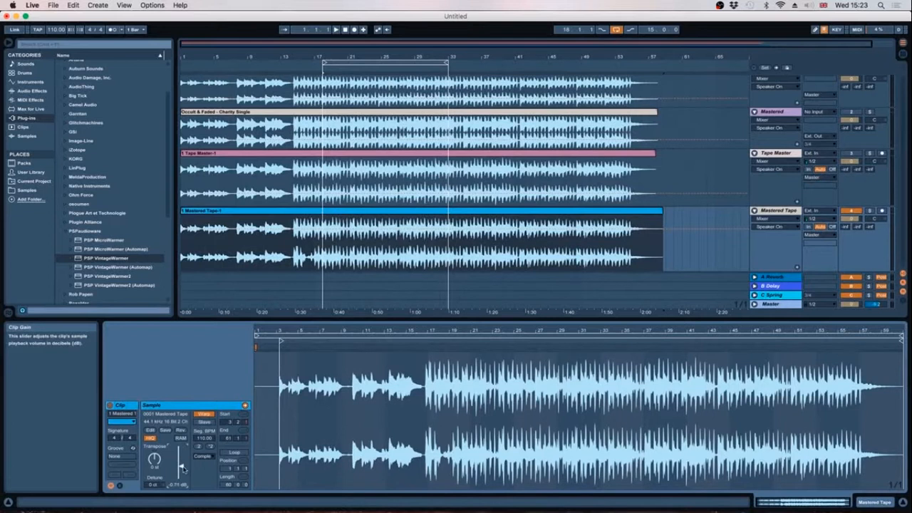
click(710, 236)
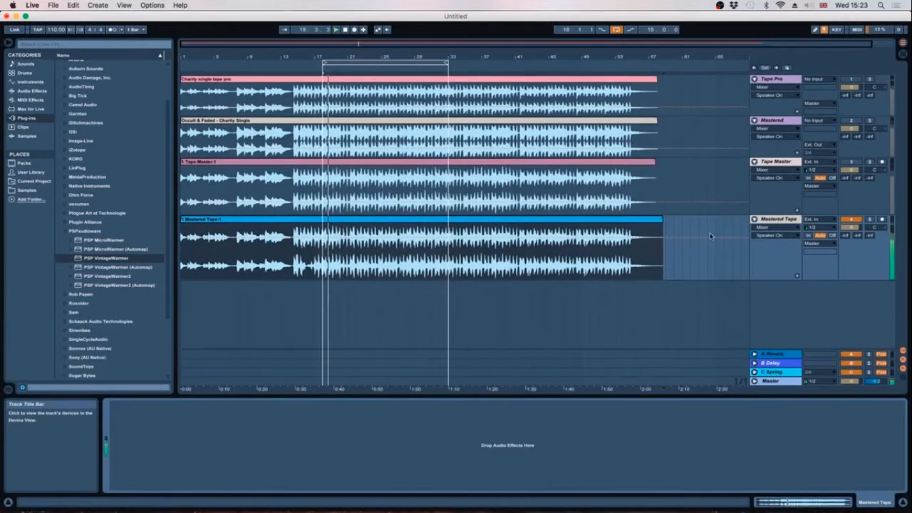
Add an EQ Eight to the Mastered Tape track and cut band 4 by 2.36 dB at 4.74 kHz.
click(40, 92)
double_click(91, 155)
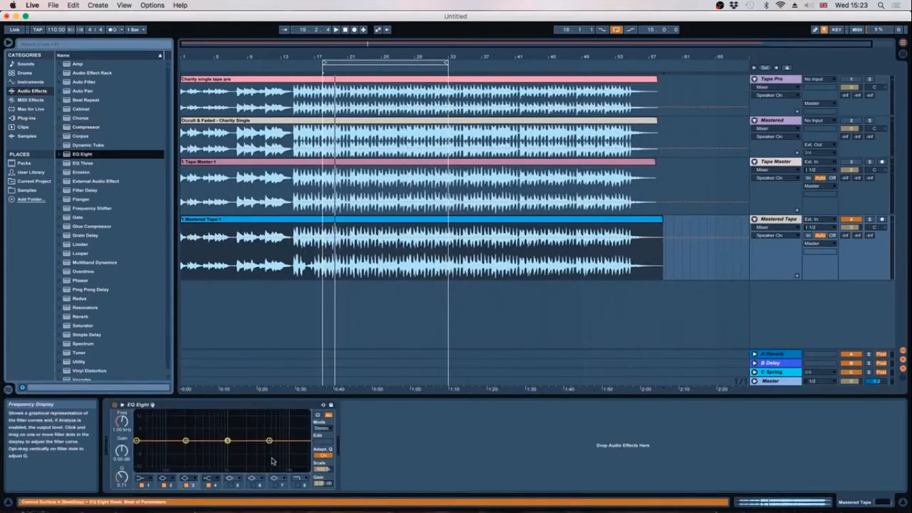
drag(270, 440, 268, 447)
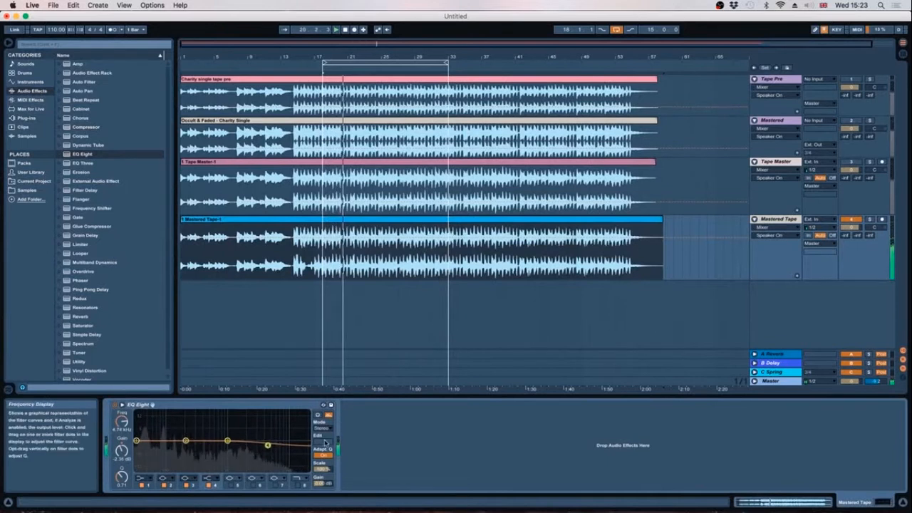
Switch this EQ Eight to M/S mode and enable band 8 on the mid channel as a high cut at about 12.3 kHz.
click(322, 428)
click(319, 449)
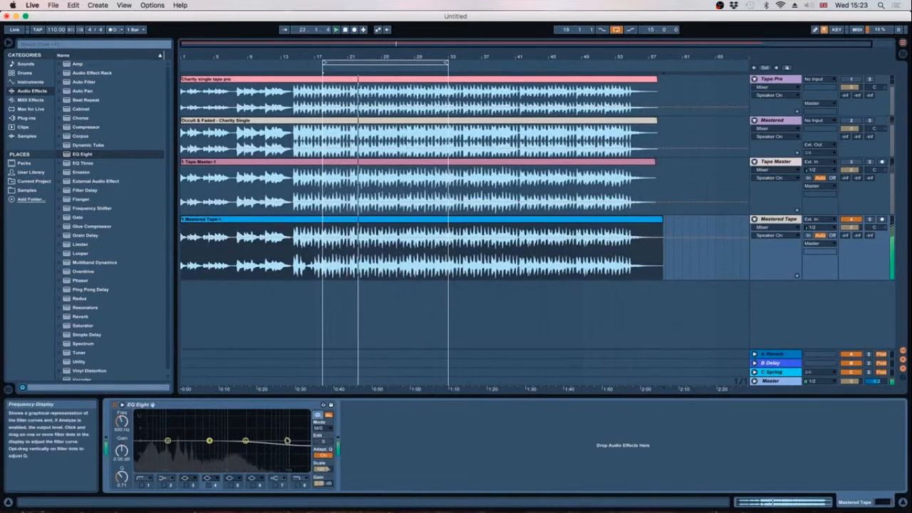
click(297, 485)
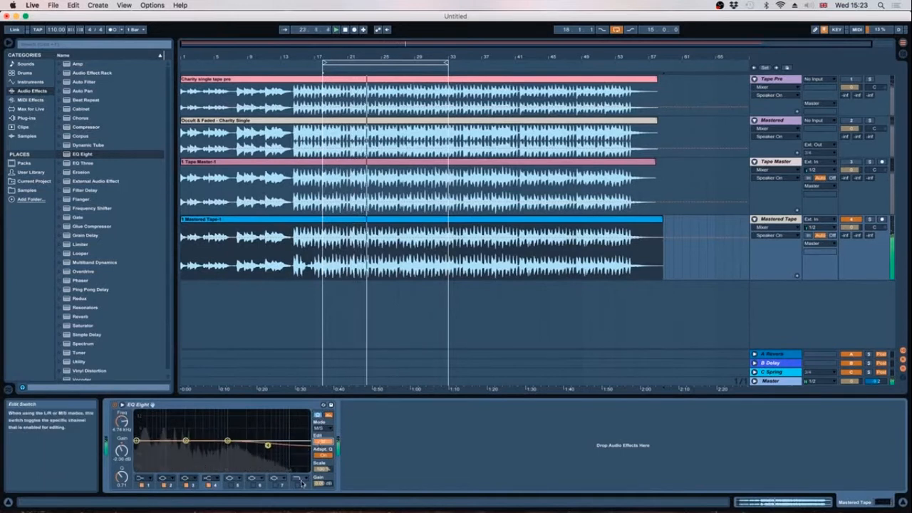
drag(308, 442, 292, 452)
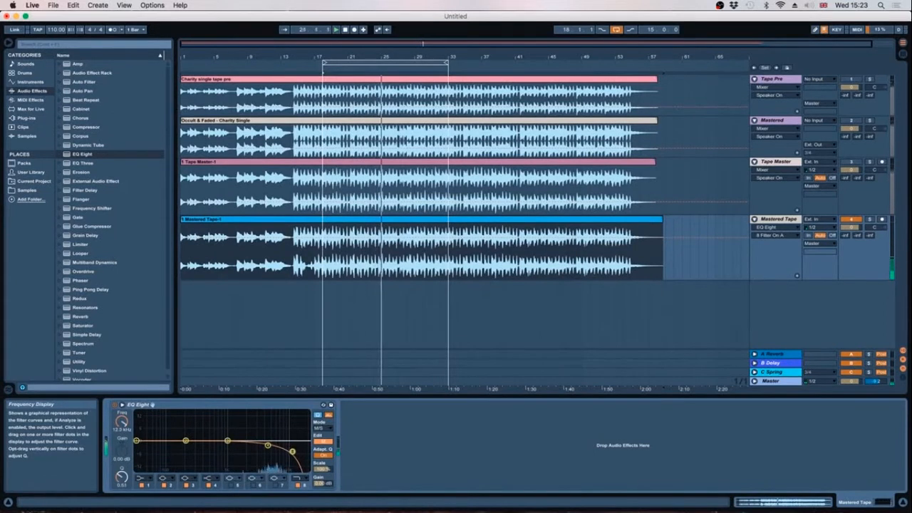
click(323, 404)
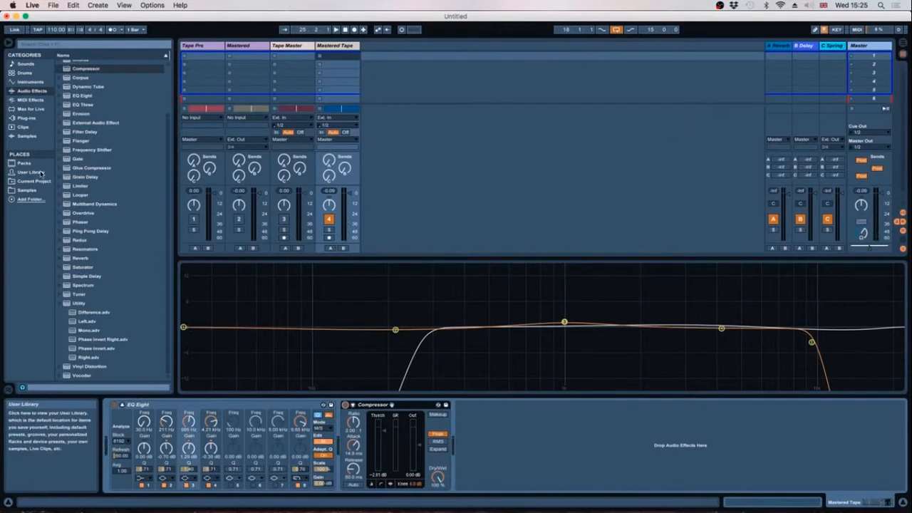
Add the Camel Audio CamelPhat plug-in after the Compressor on the Mastered Tape track.
click(41, 173)
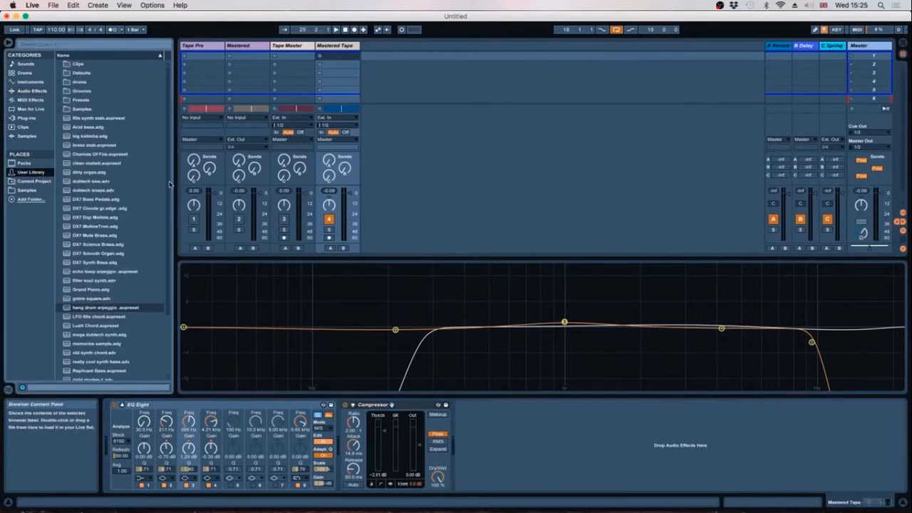
click(30, 117)
click(65, 232)
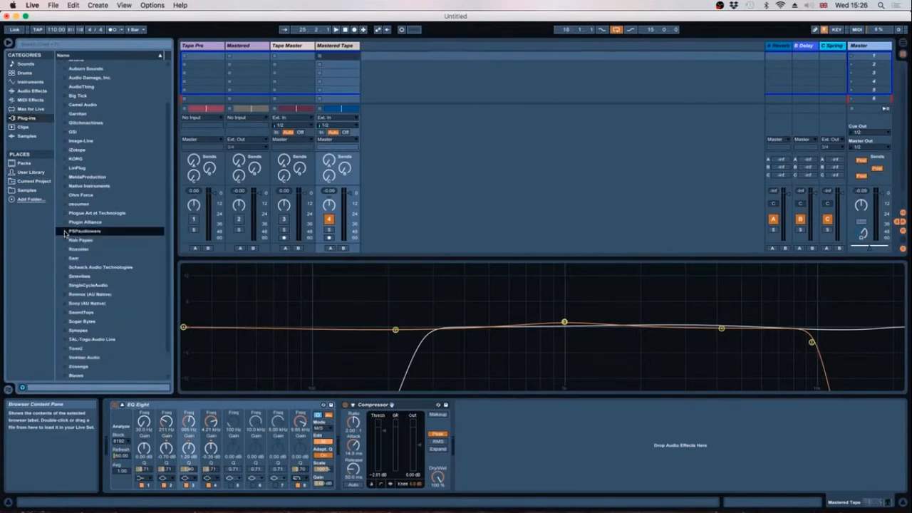
click(64, 105)
double_click(97, 133)
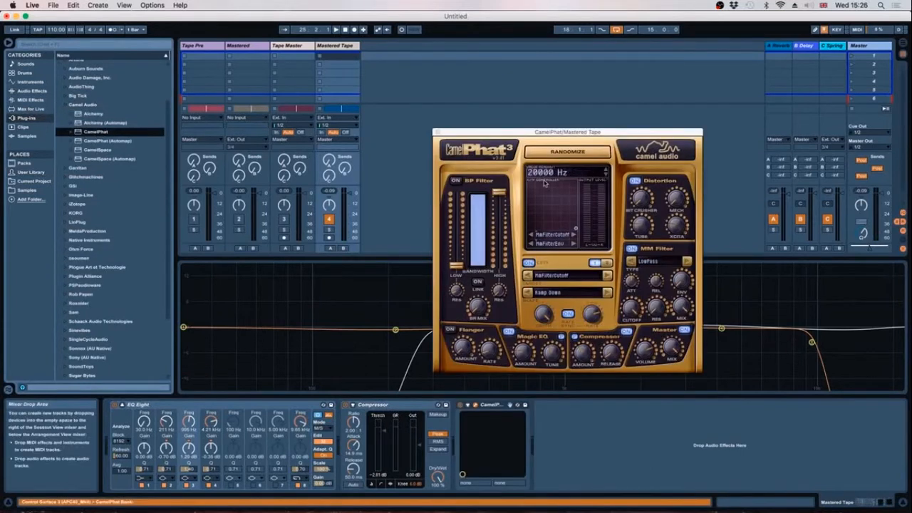
Clear CamelPhat's preset, enable its band-pass filter with a lowered high cutoff, and switch on its compressor during playback.
click(559, 179)
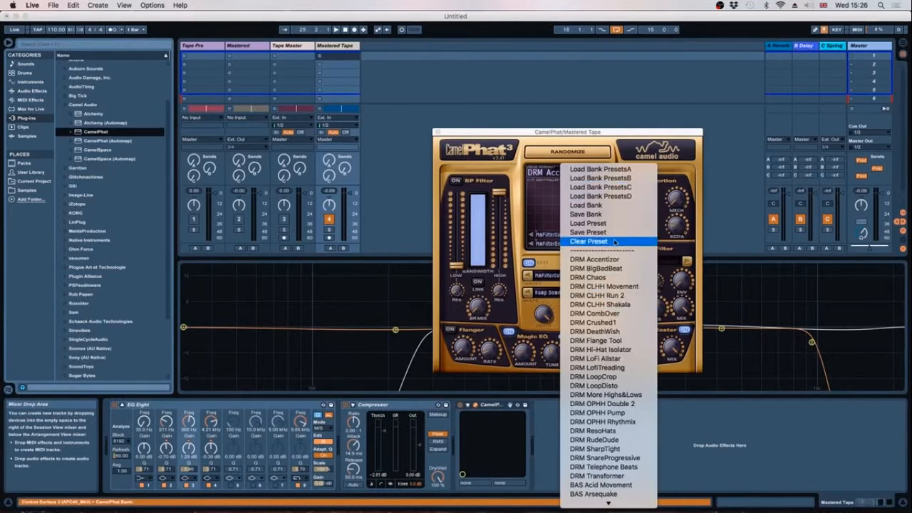
click(558, 269)
key(space)
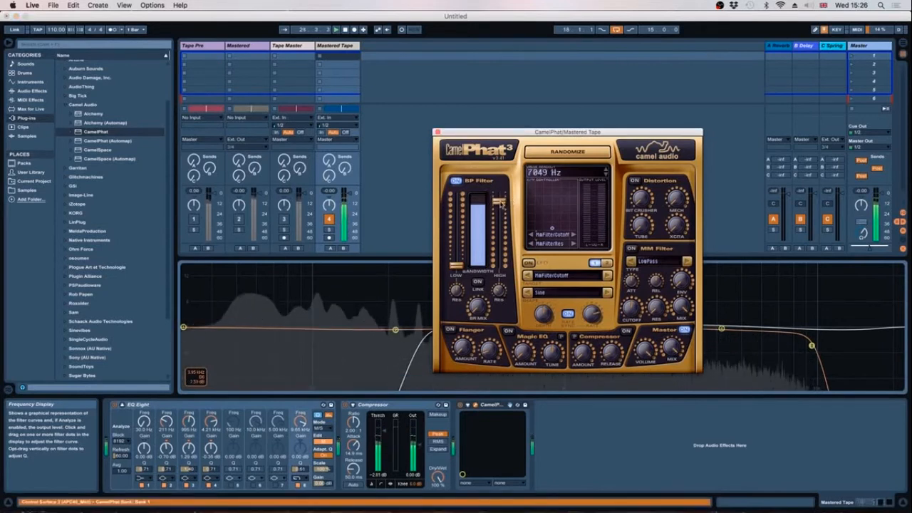
click(626, 330)
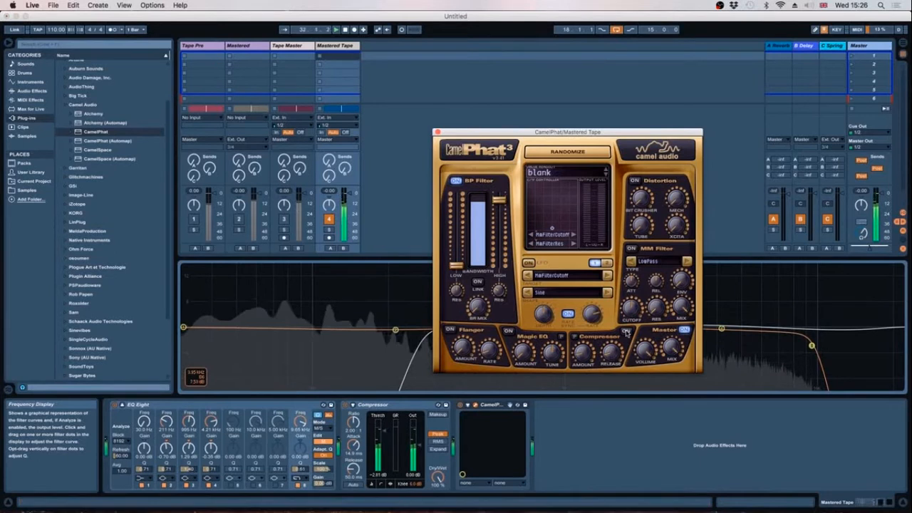
Try CamelPhat's Distortion section with its Mech control and switch the section off again.
click(634, 181)
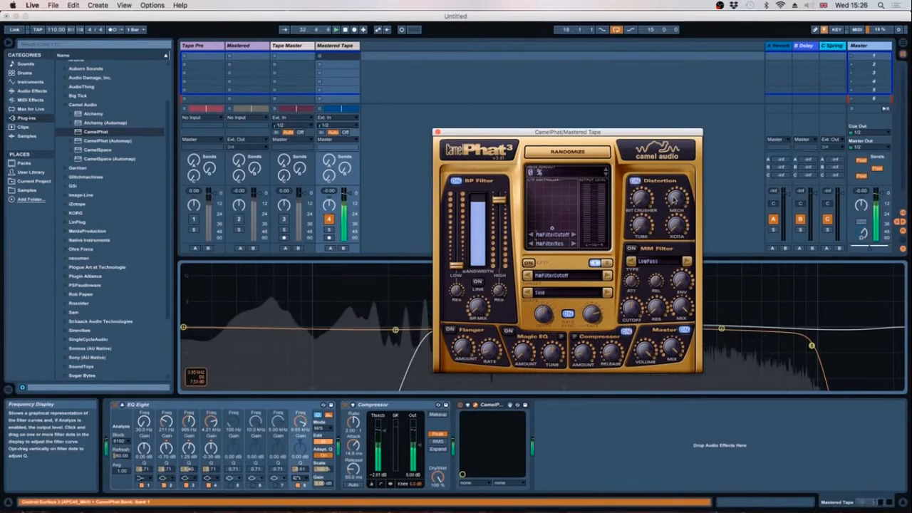
drag(676, 197, 664, 200)
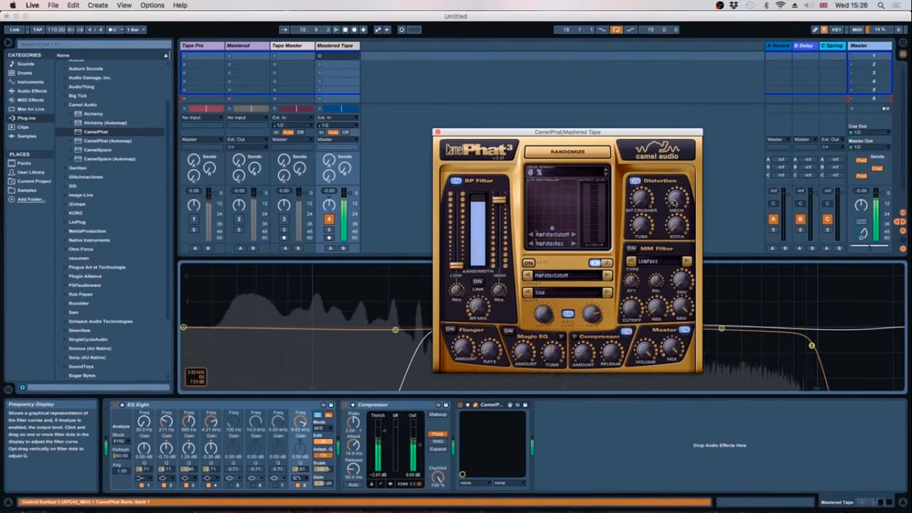
click(635, 181)
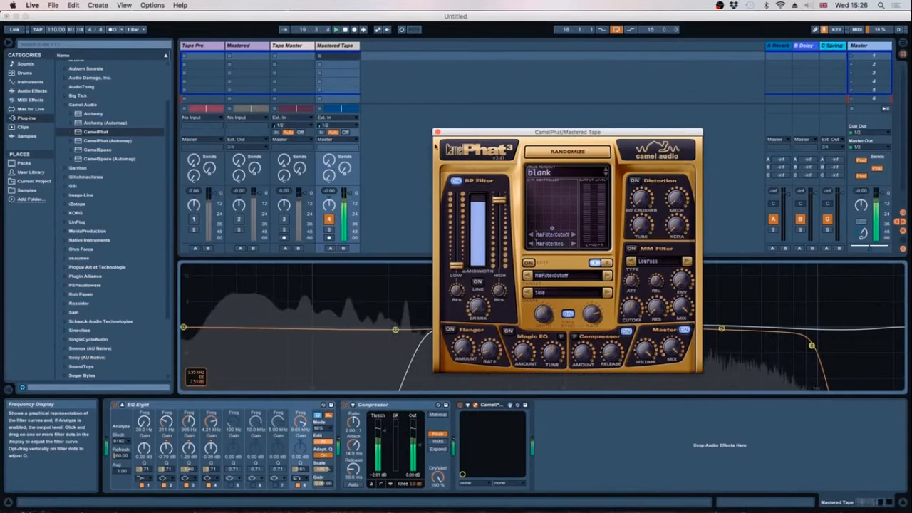
Check the high resonance of CamelPhat's band-pass filter and leave the plug-in window closed.
click(439, 132)
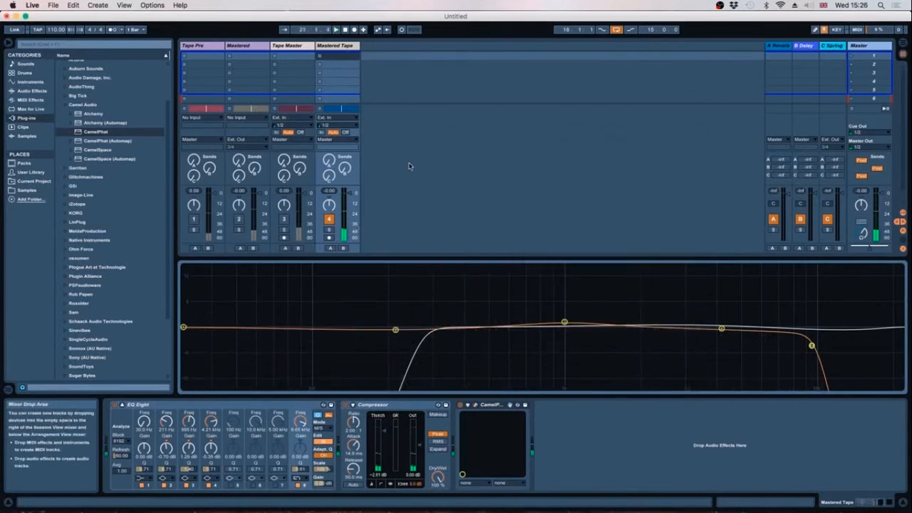
click(476, 406)
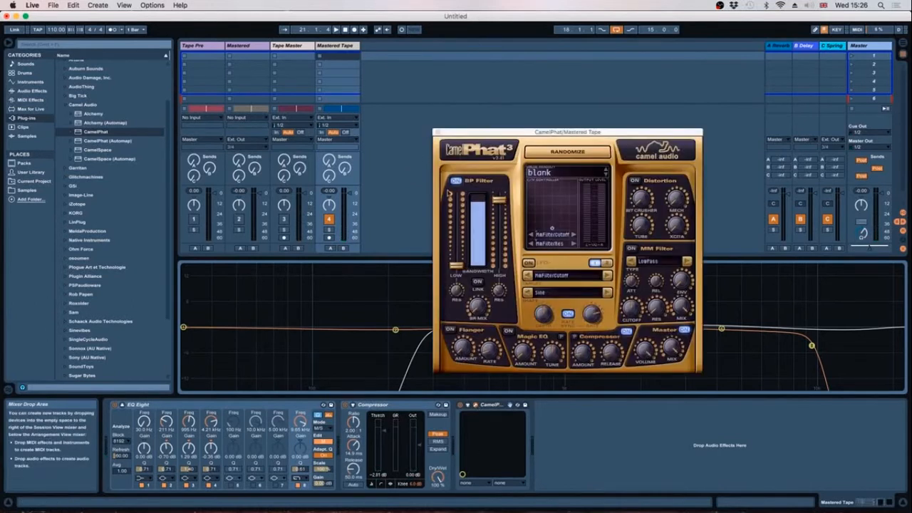
click(502, 288)
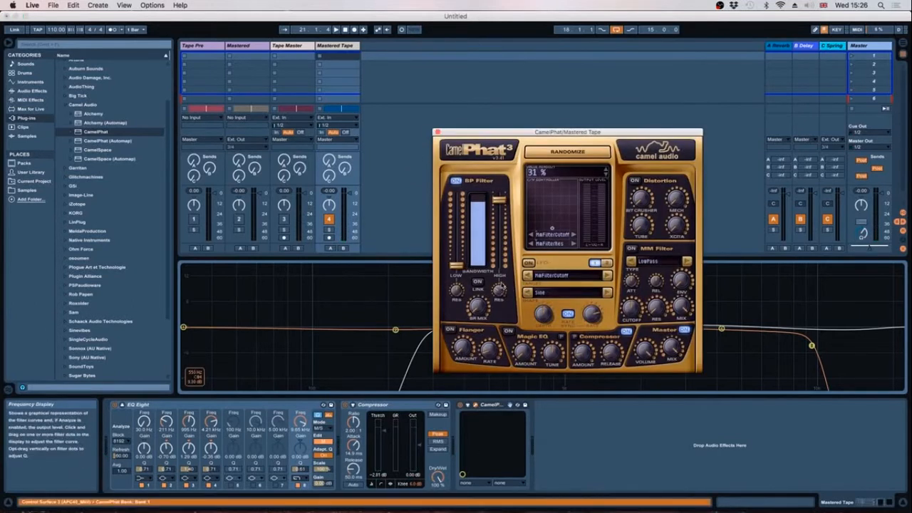
click(438, 132)
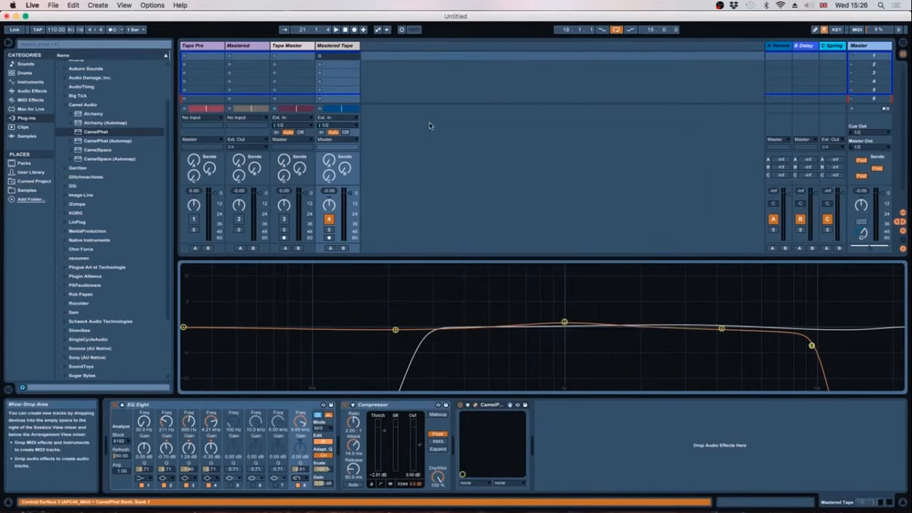
During playback, set the EQ Eight's band 3 gain to 0.82 dB and boost band 1 by about 0.52 dB at 37.5 Hz.
key(space)
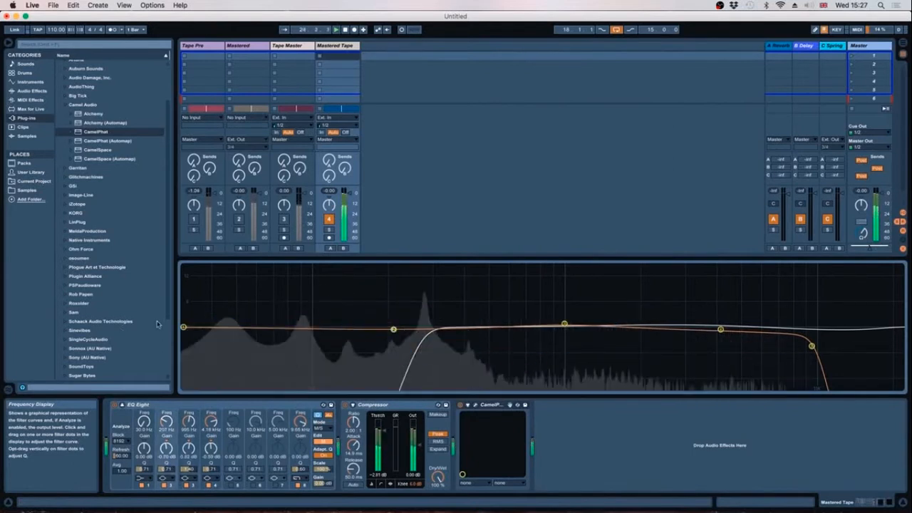
drag(183, 327, 207, 325)
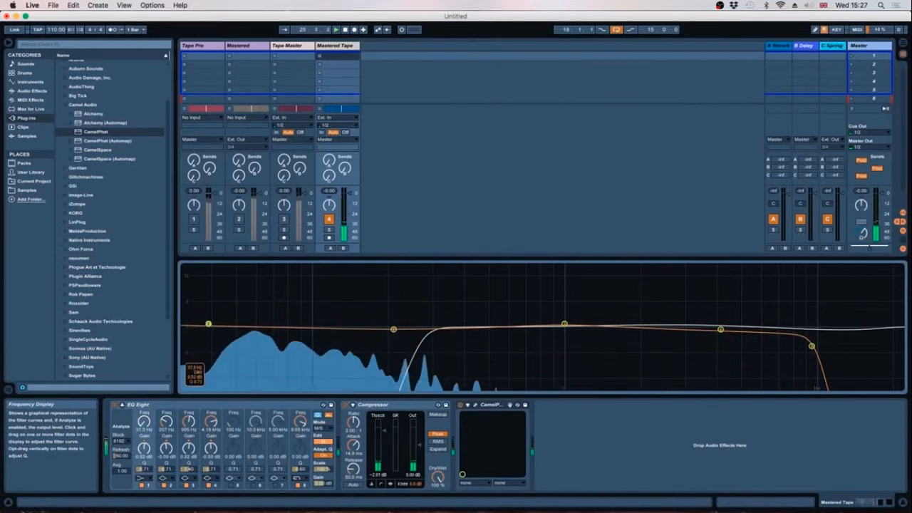
Compare the Tape Master and Mastered Tape tracks by ear, alternating which one is audible, and finish on Tape Master.
key(Left)
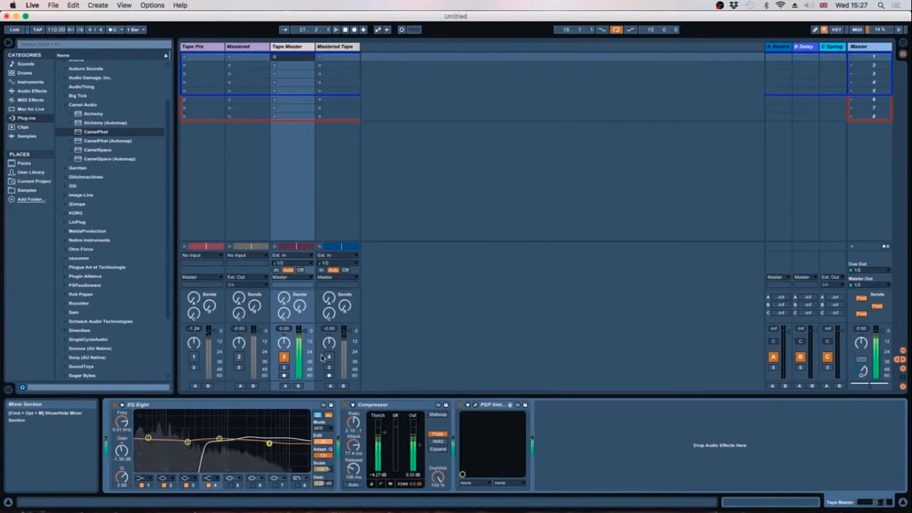
click(324, 356)
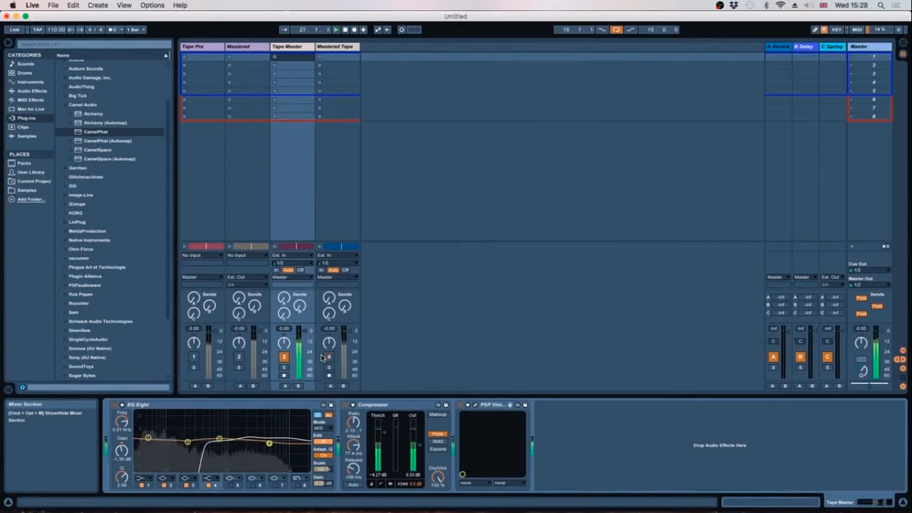
click(323, 356)
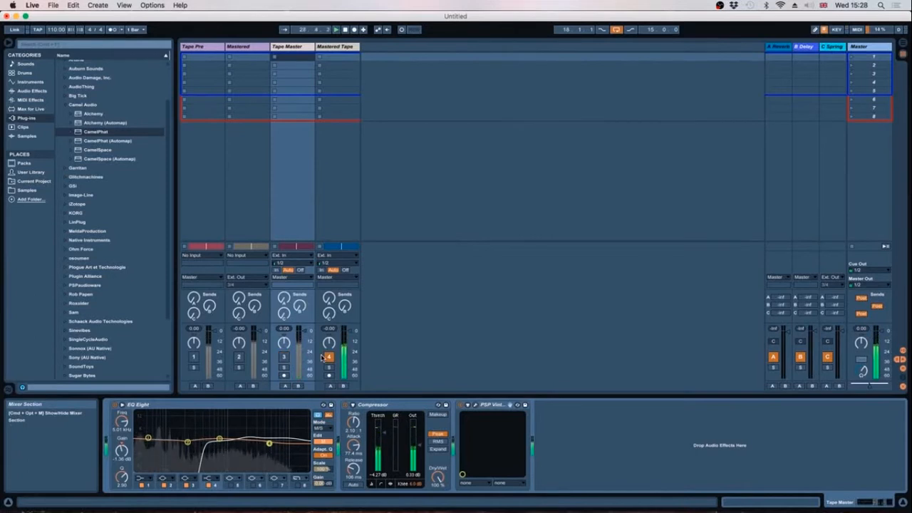
click(323, 356)
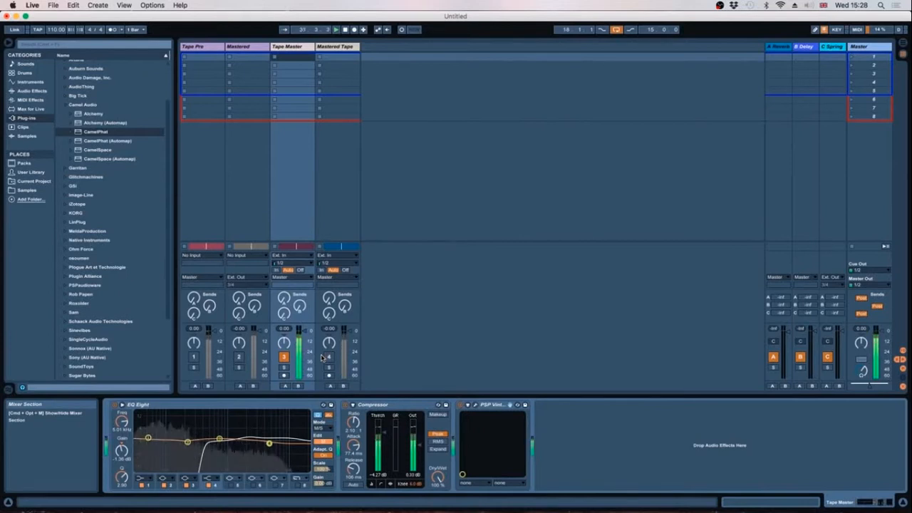
click(322, 357)
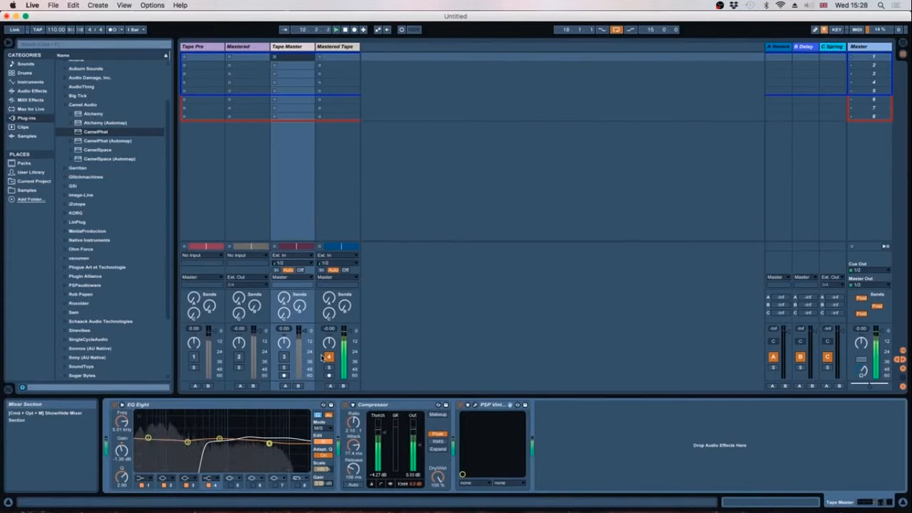
click(322, 357)
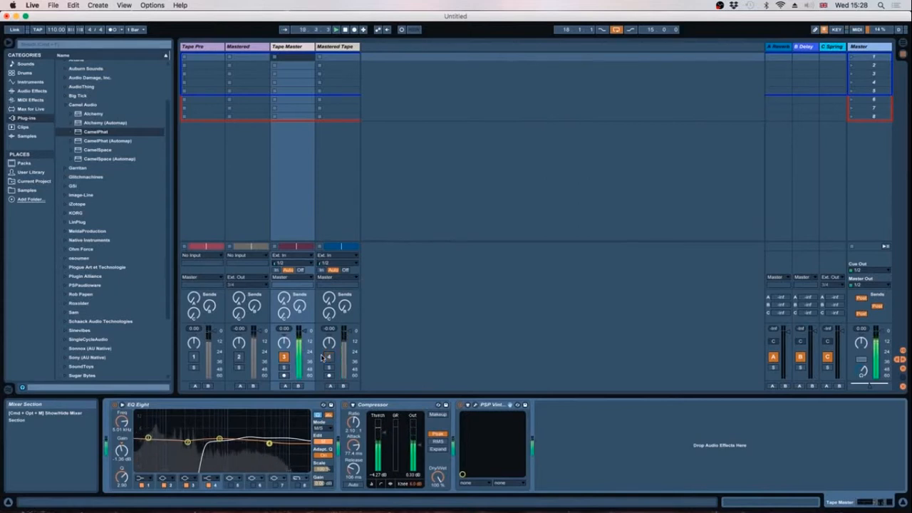
click(322, 357)
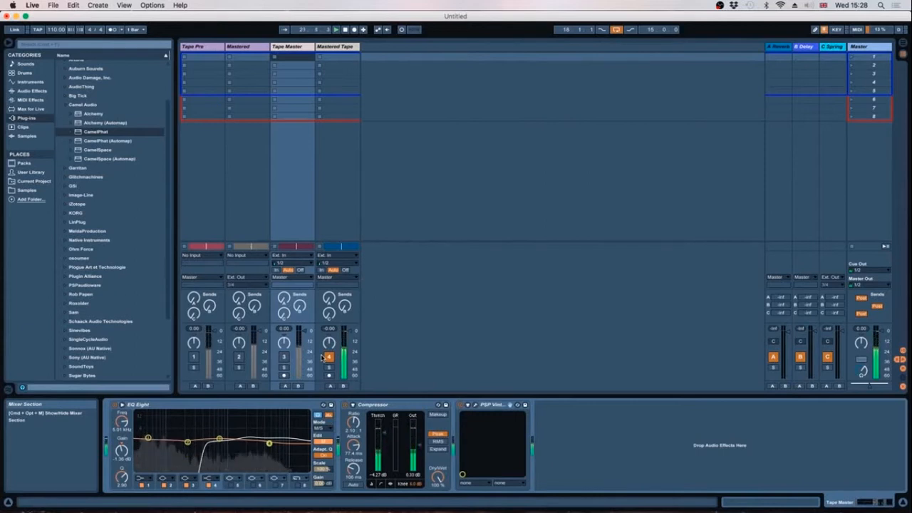
click(322, 357)
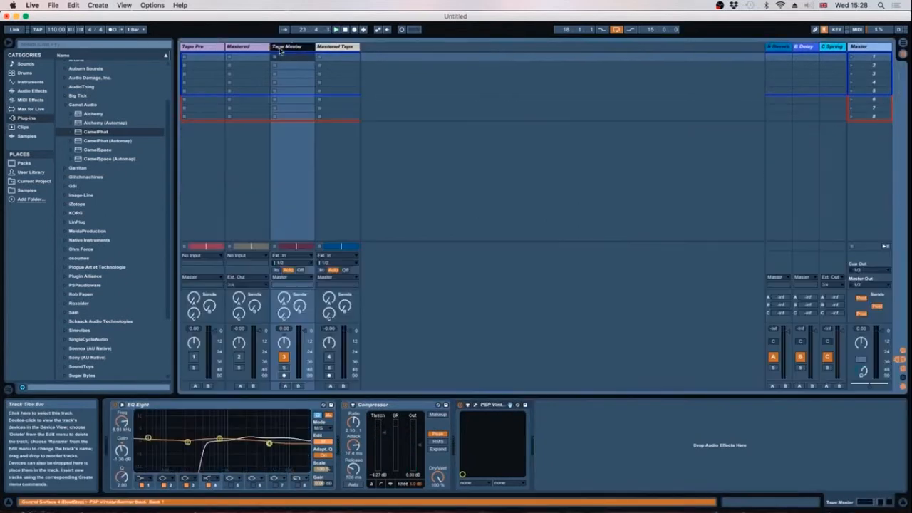
Review the effect chains of the Mastered Tape and Tape Master tracks, finishing with Tape Master selected.
click(324, 50)
click(309, 49)
click(354, 46)
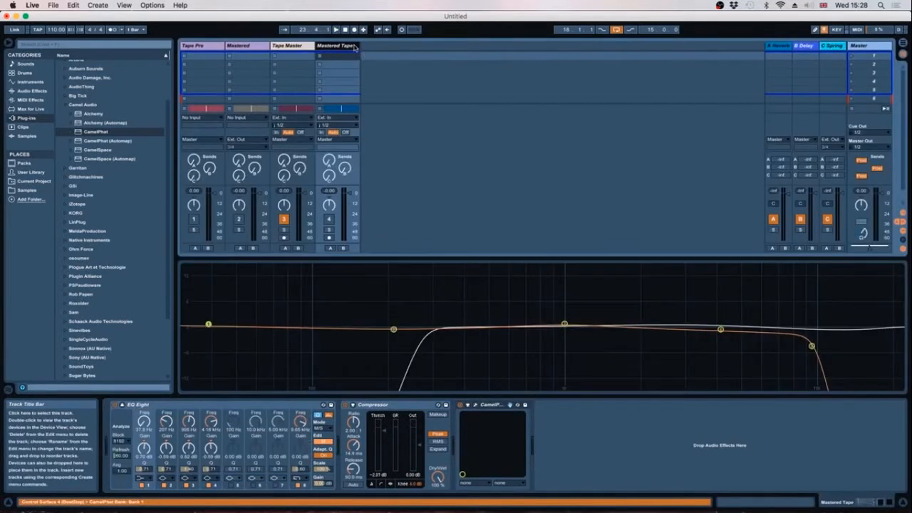
click(296, 47)
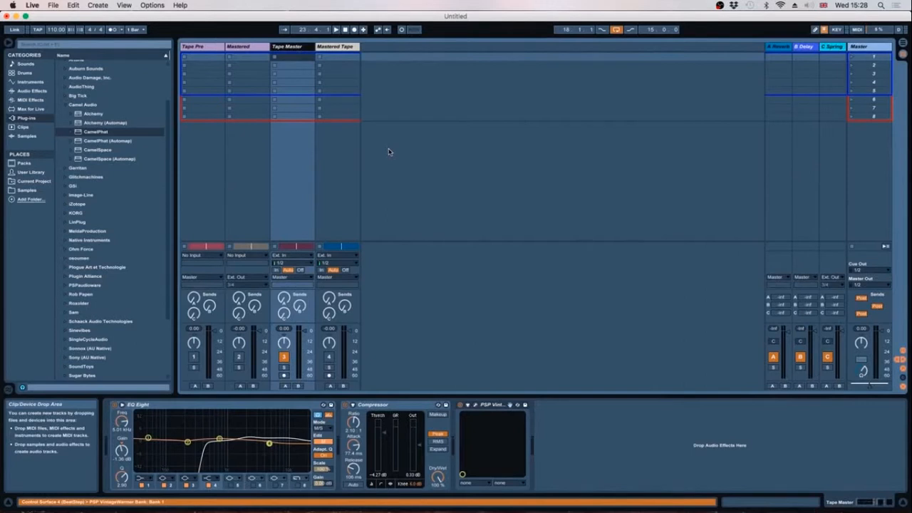